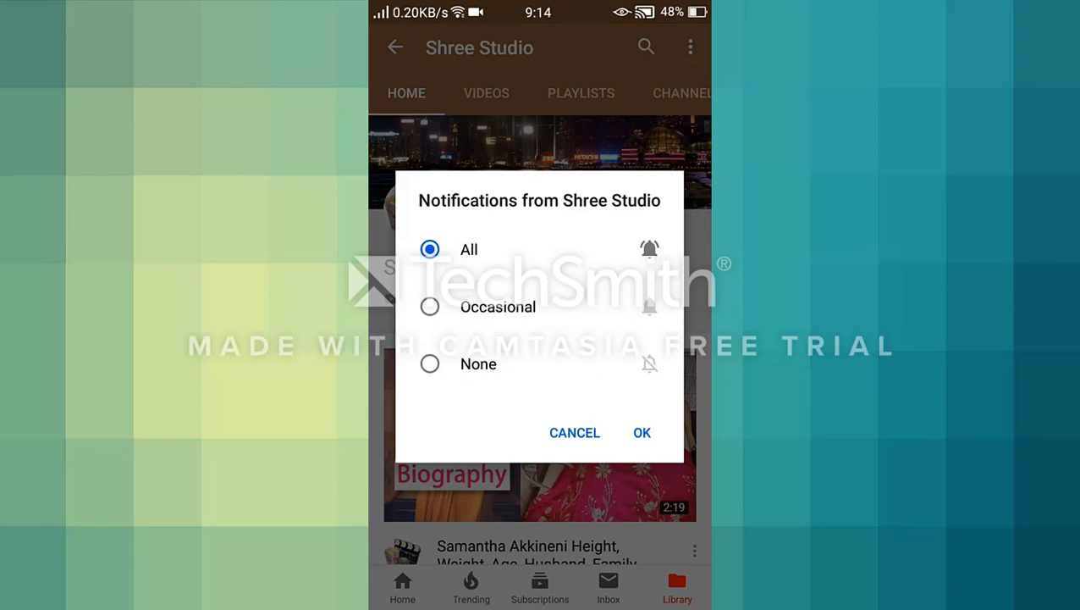
pyautogui.click(643, 433)
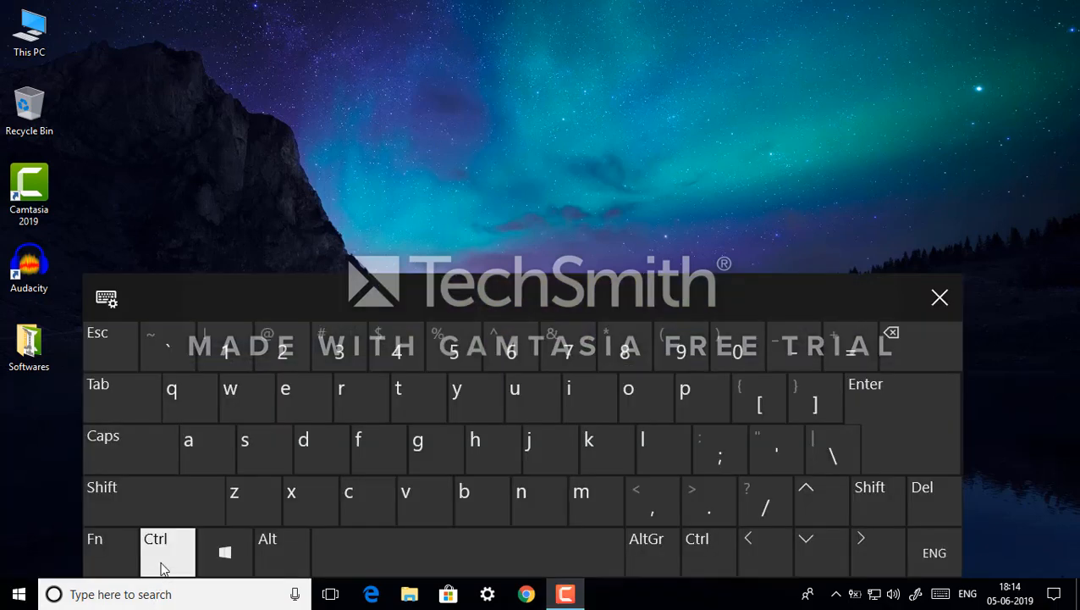
# Open Task Manager using the on-screen keyboard, then dismiss the keyboard so the full process window is accessible
pyautogui.click(164, 566)
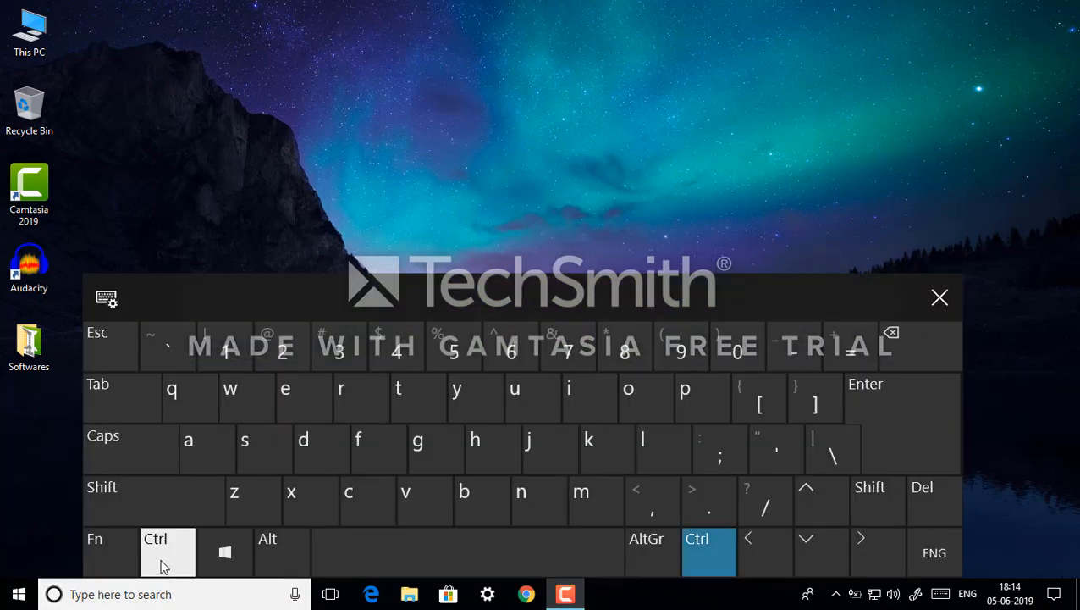
pyautogui.click(154, 499)
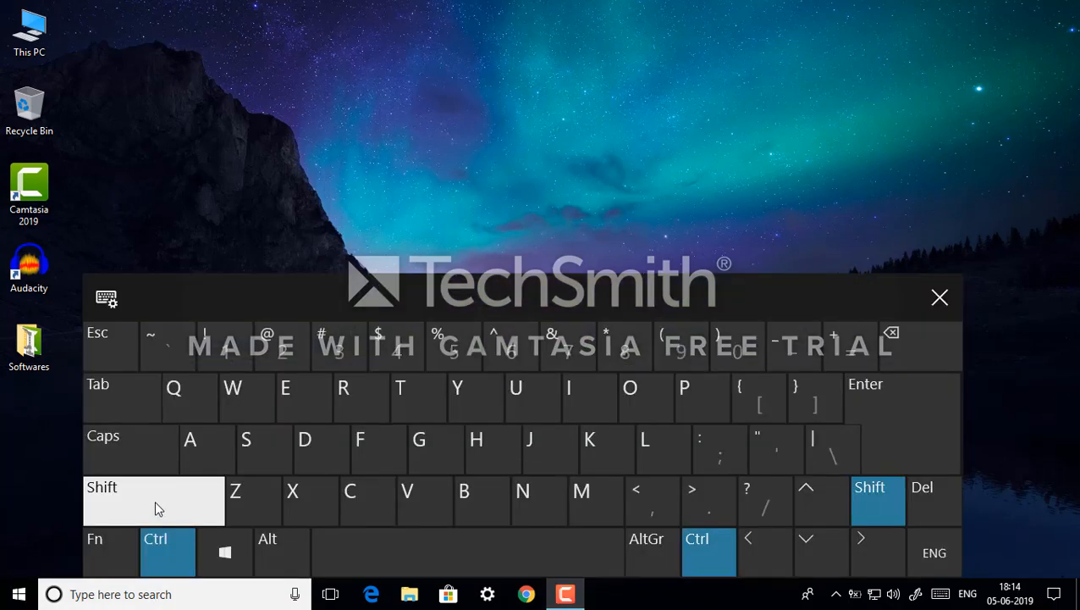
pyautogui.click(112, 360)
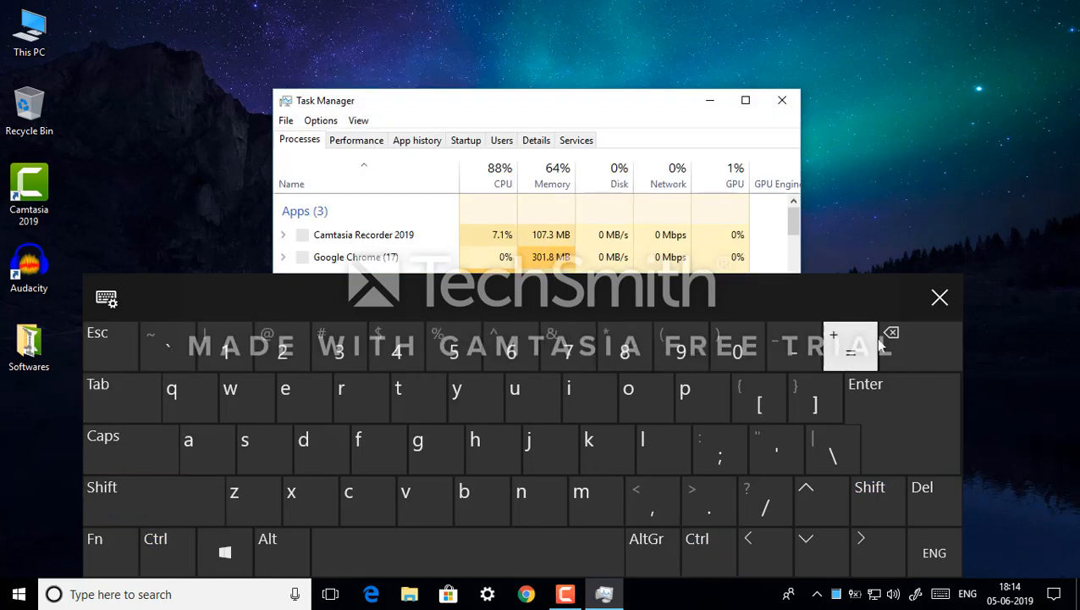
pyautogui.click(939, 299)
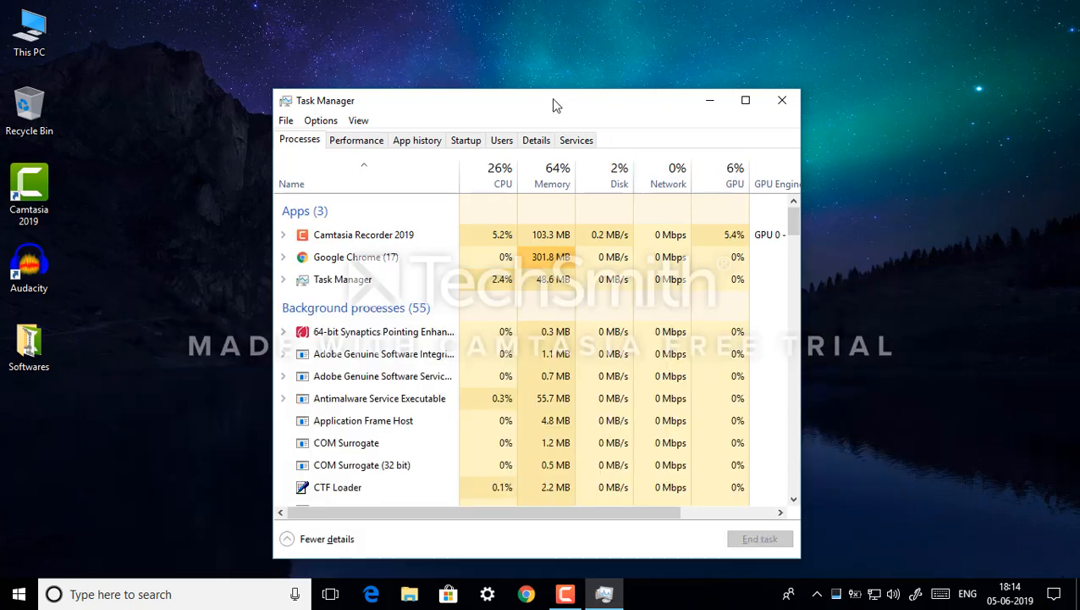
pyautogui.moveTo(554, 103); pyautogui.dragTo(555, 115)
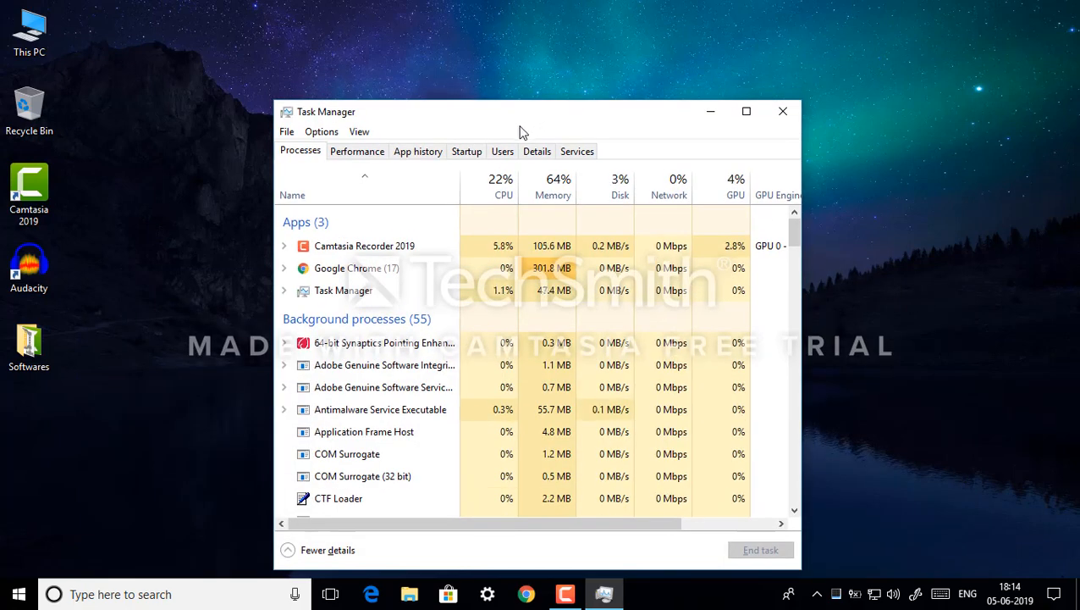
# Disable the Adobe GC Invoker Utility and Adobe Updater Startup Utility startup entries in Task Manager
pyautogui.click(469, 151)
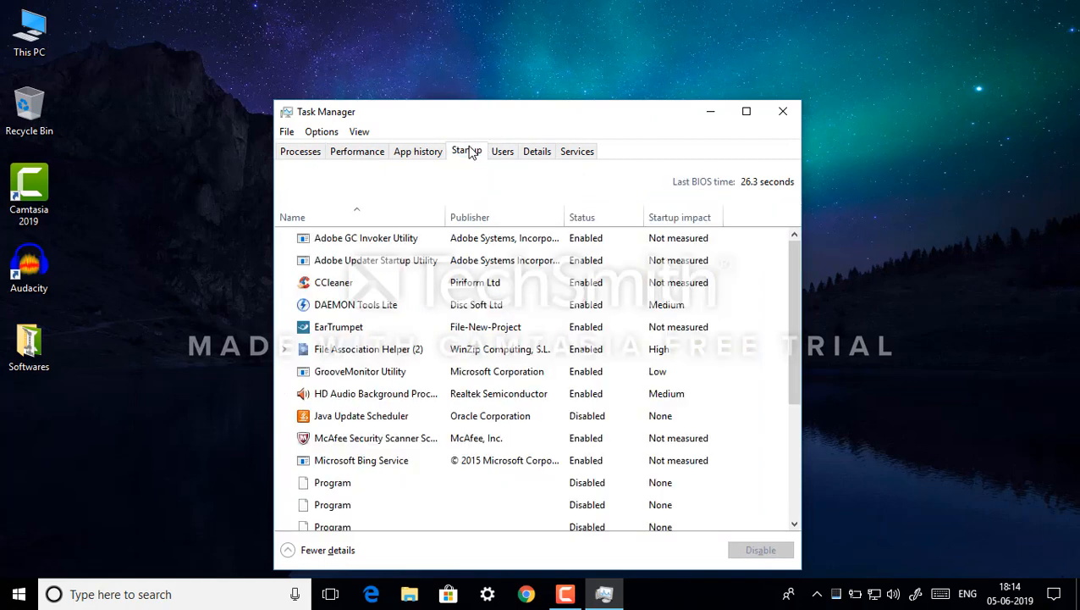
pyautogui.click(474, 245)
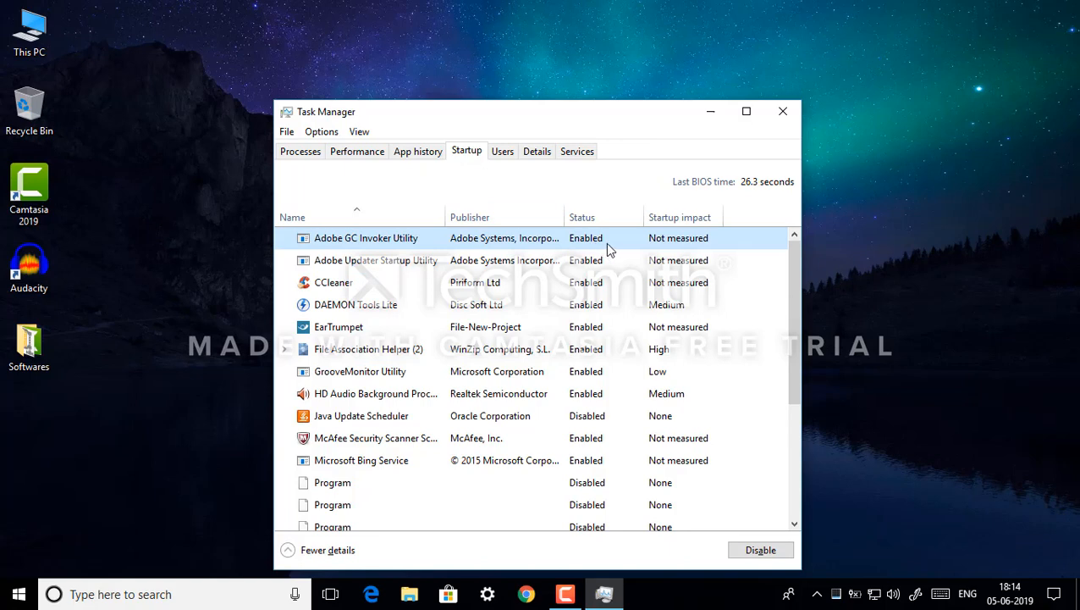
pyautogui.click(748, 549)
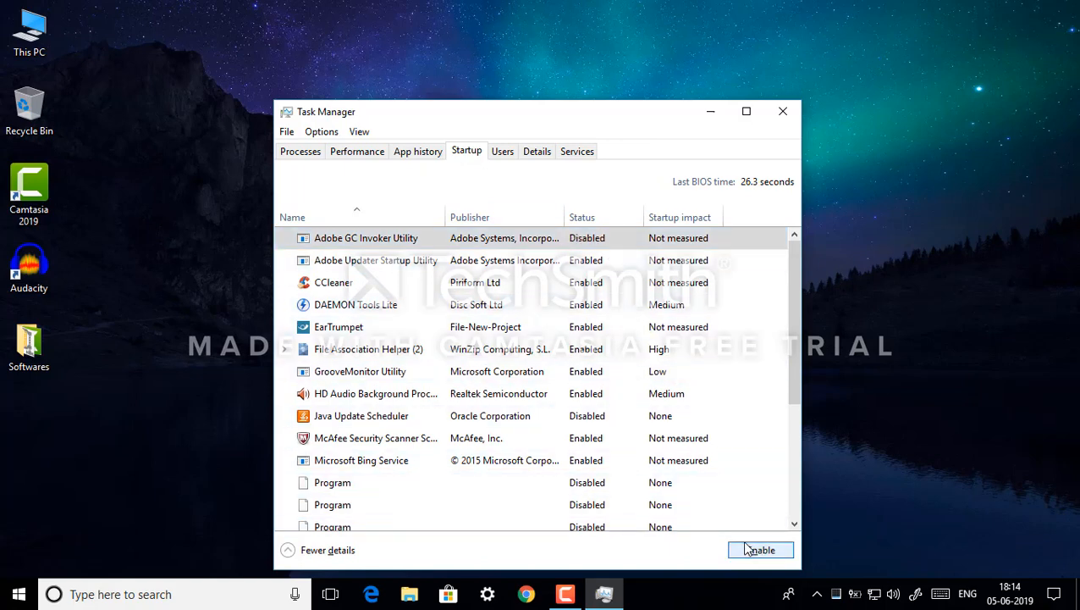
pyautogui.click(533, 265)
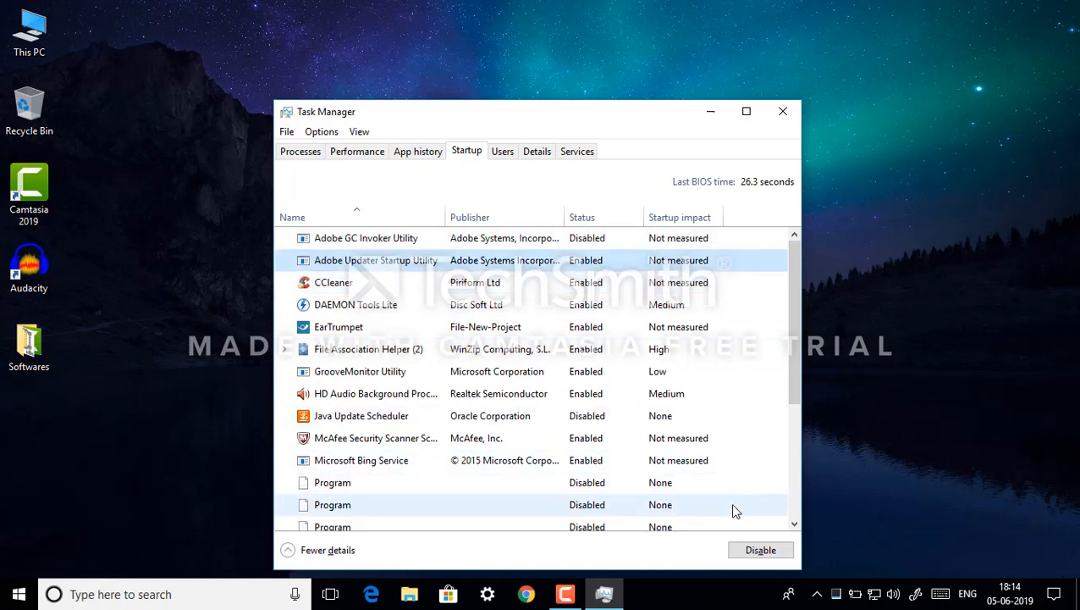
pyautogui.click(760, 549)
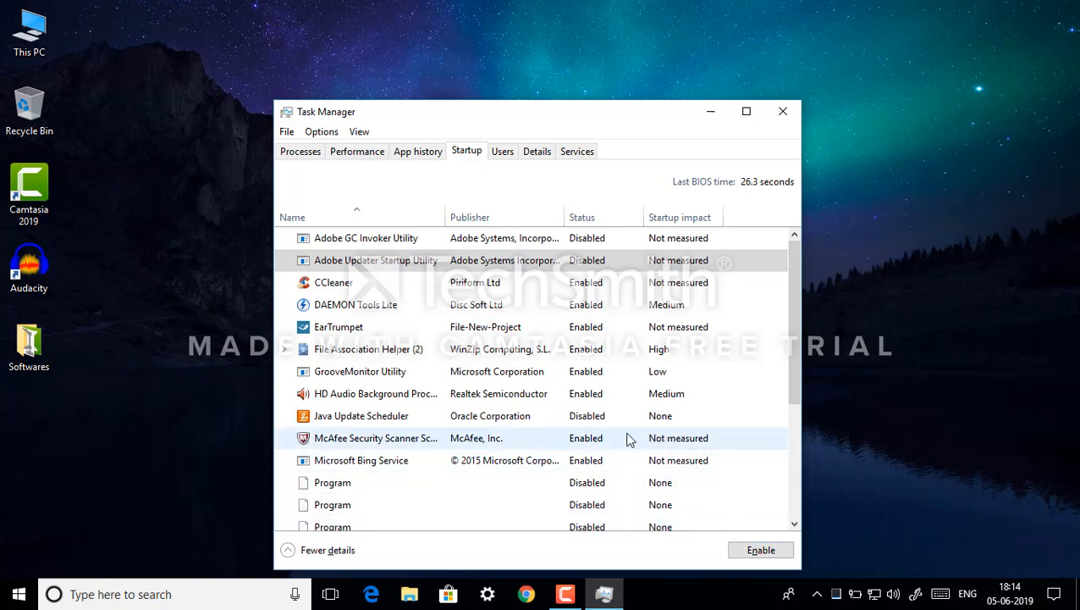
# Disable the McAfee Security Scanner startup entry and close Task Manager
pyautogui.click(564, 445)
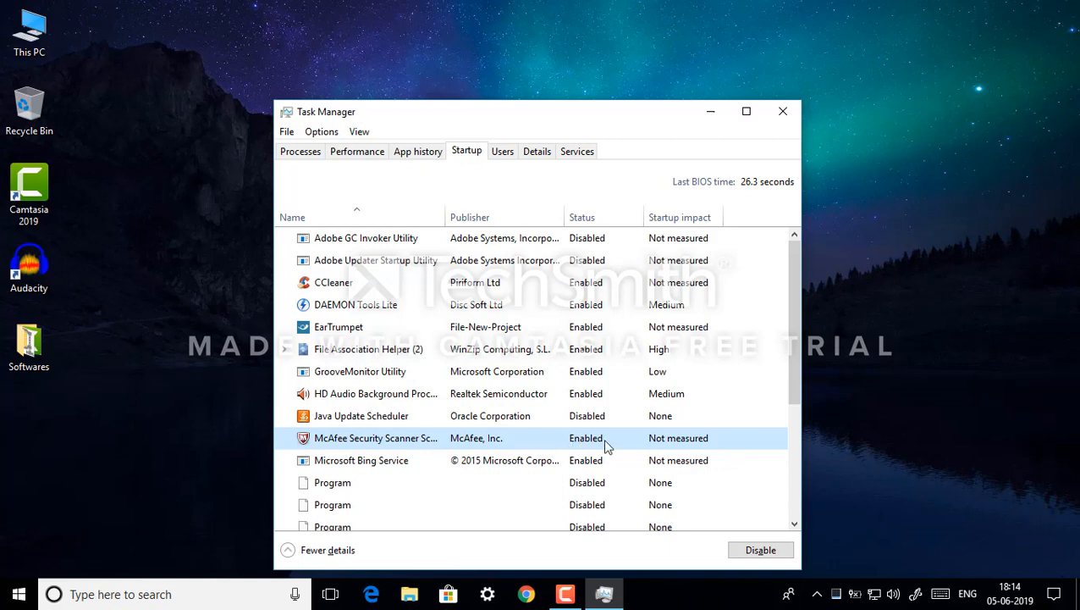
pyautogui.click(762, 552)
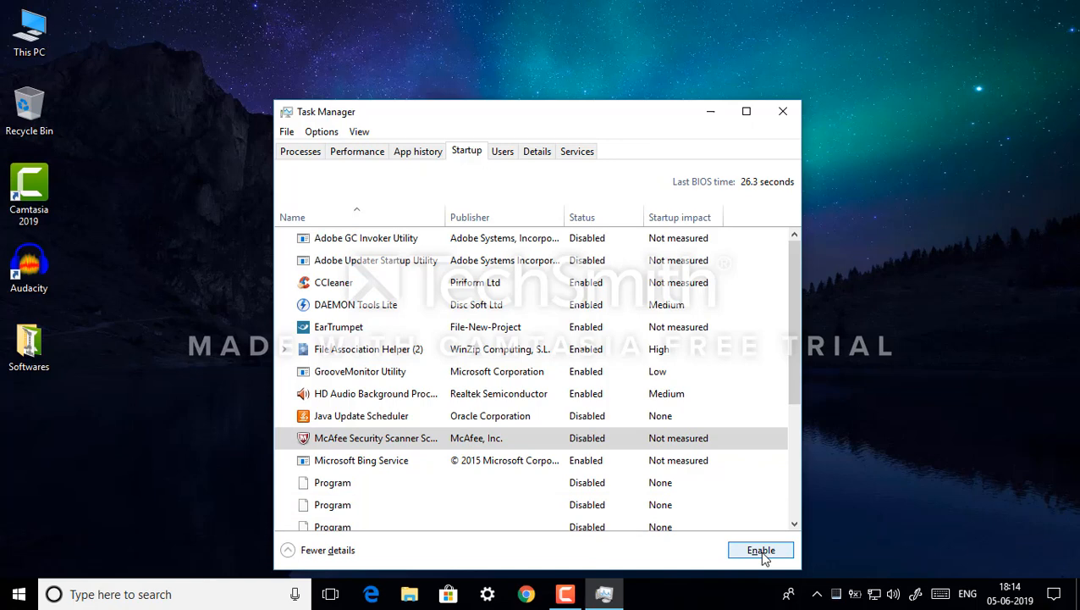
pyautogui.hotkey('alt', 'F4')
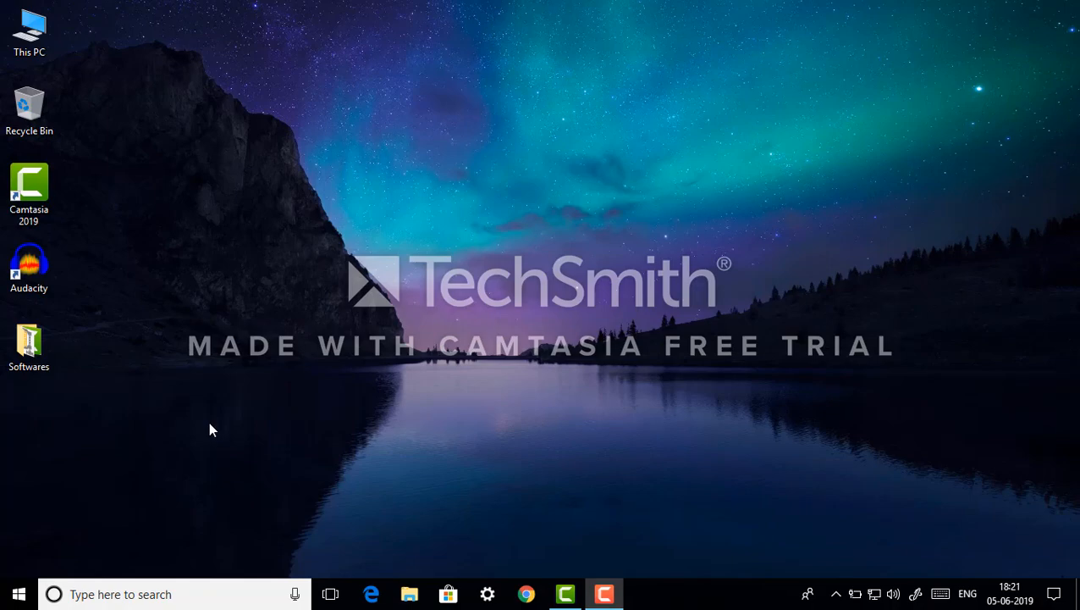
# Search Windows for "defra", start optimizing drive (C:) in Defragment and Optimize Drives, and close the window
pyautogui.press('super')
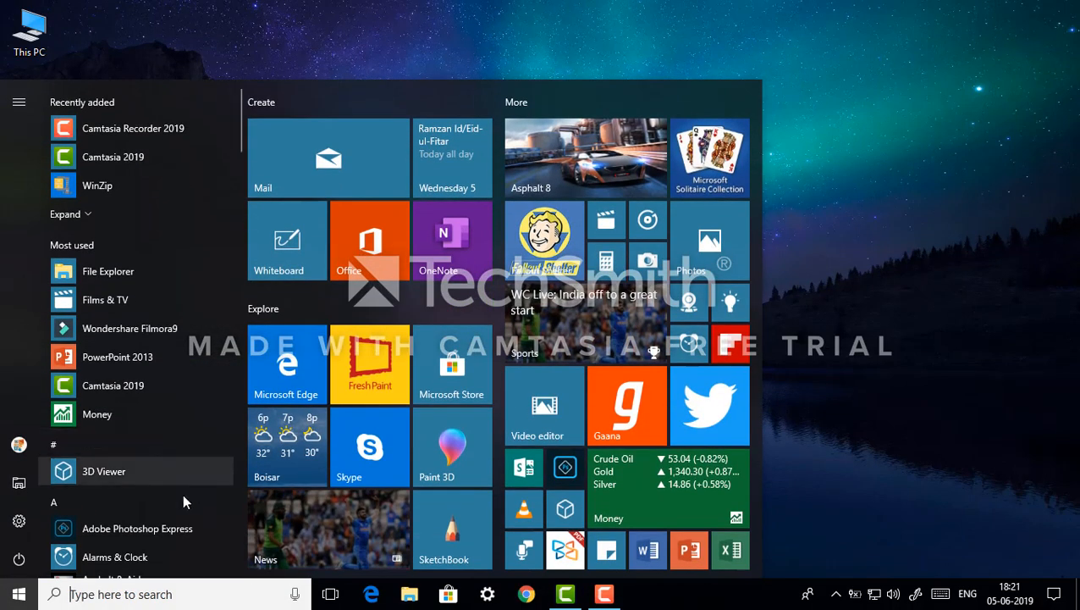
pyautogui.click(148, 594)
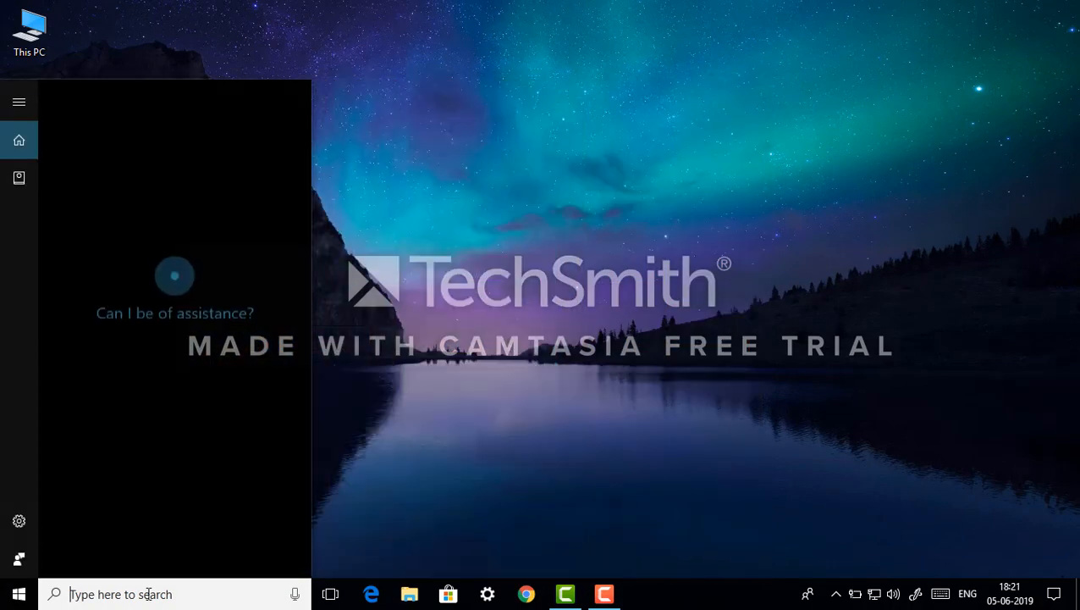
pyautogui.write('de')
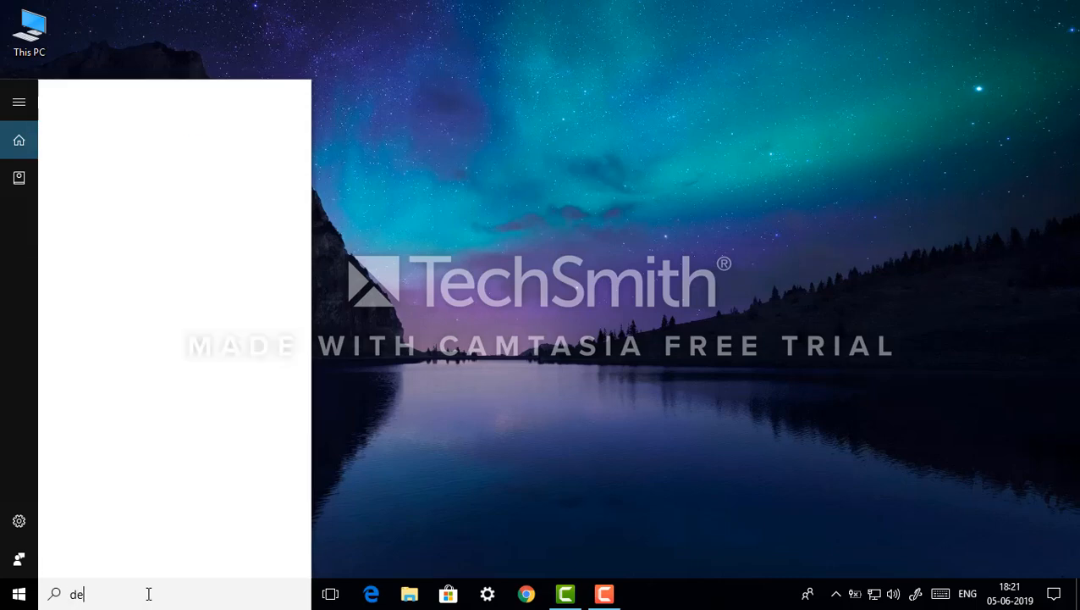
pyautogui.write('fr')
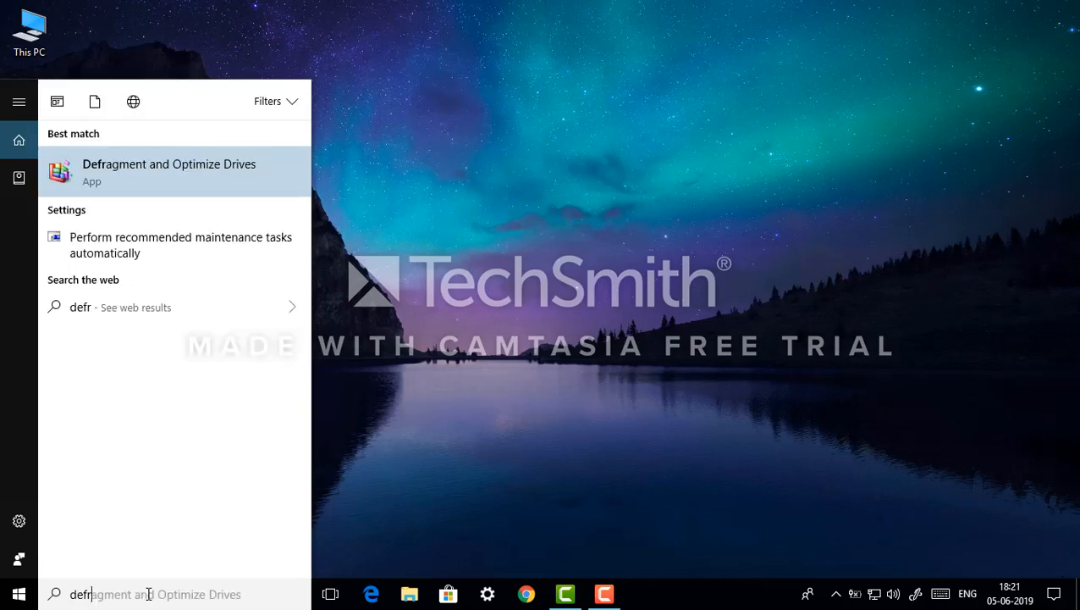
pyautogui.write('a')
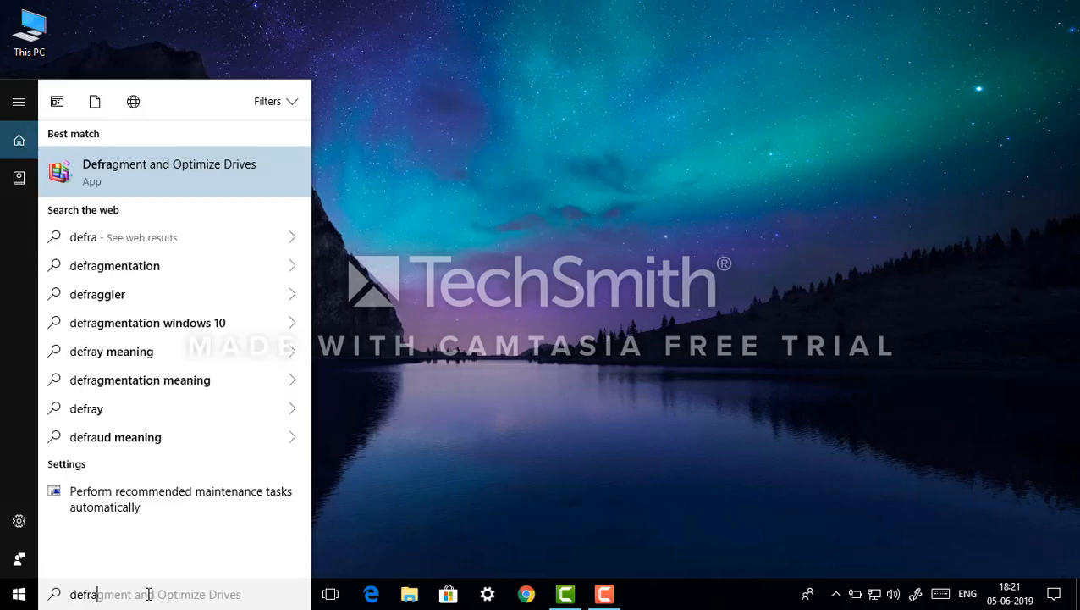
pyautogui.click(178, 173)
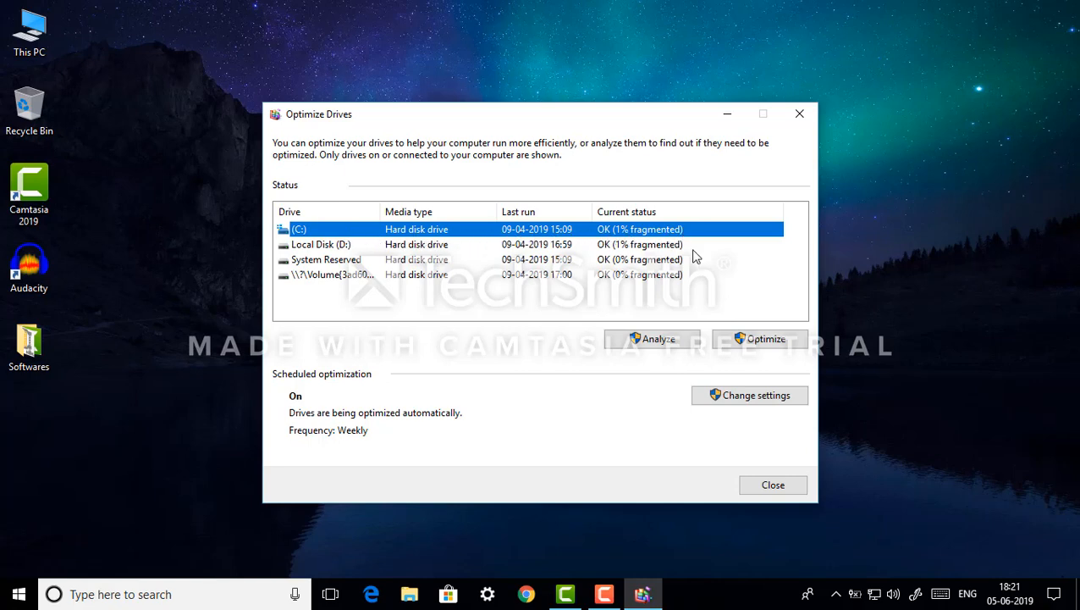
pyautogui.click(757, 347)
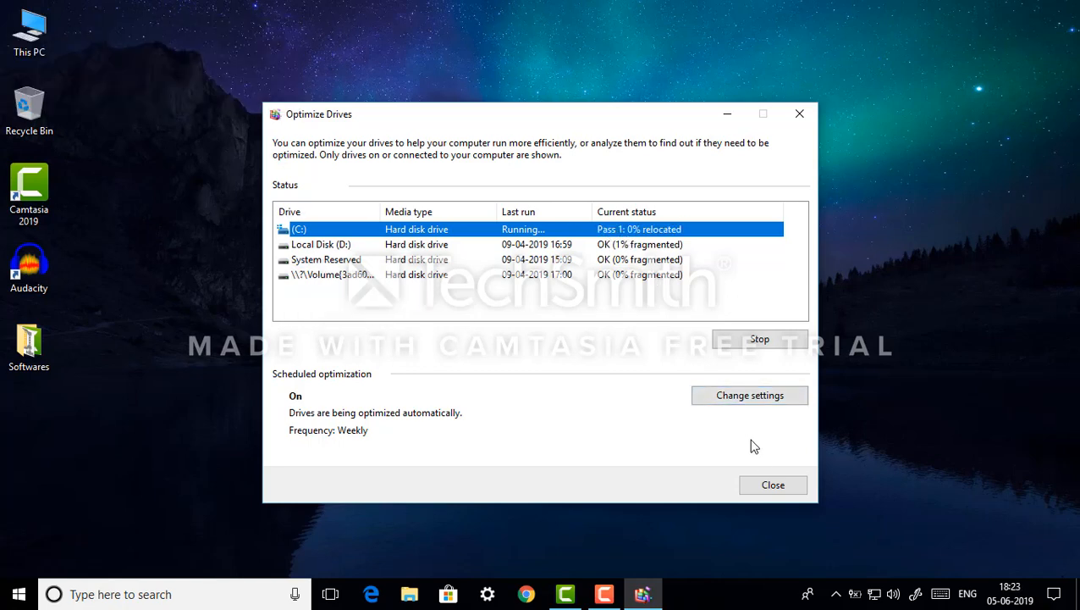
pyautogui.click(772, 485)
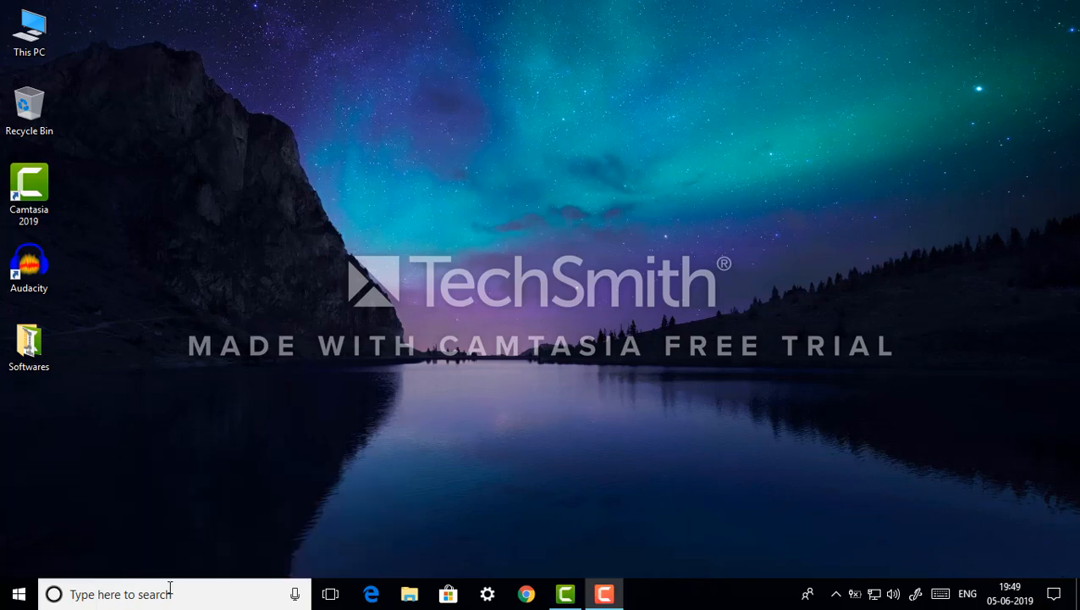
# Open the advanced system settings from Control Panel's System page and move the System Properties dialog toward the middle of the page
pyautogui.click(163, 595)
pyautogui.write('co')
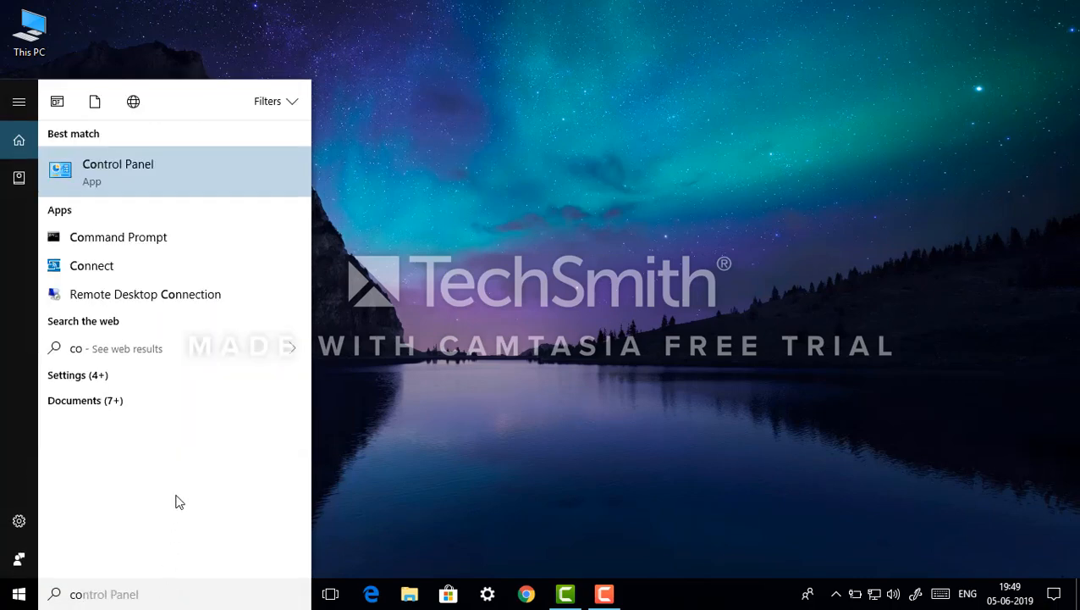
pyautogui.click(198, 182)
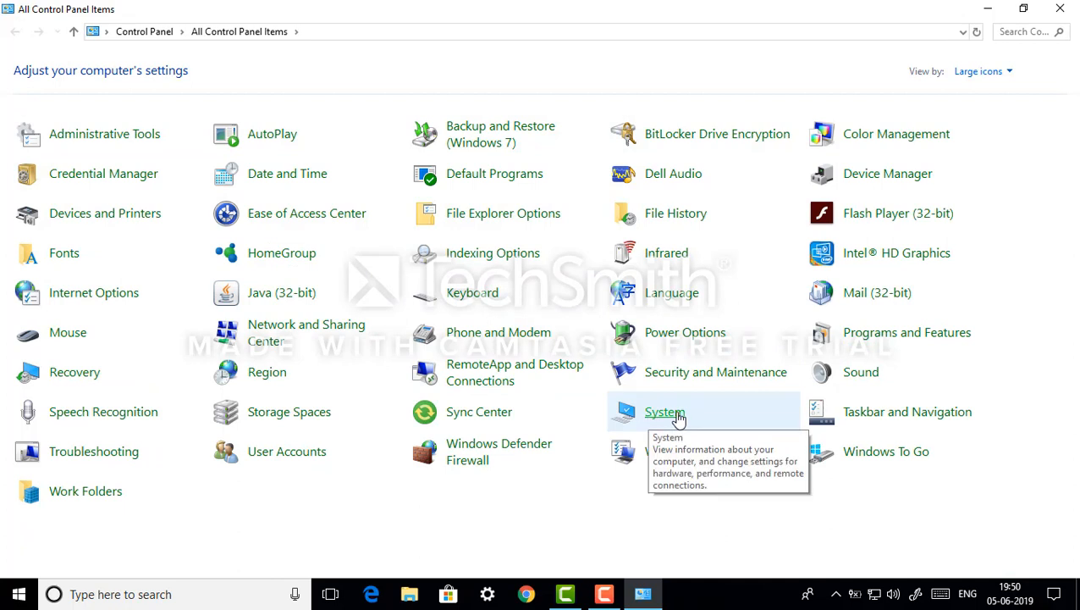
pyautogui.click(678, 419)
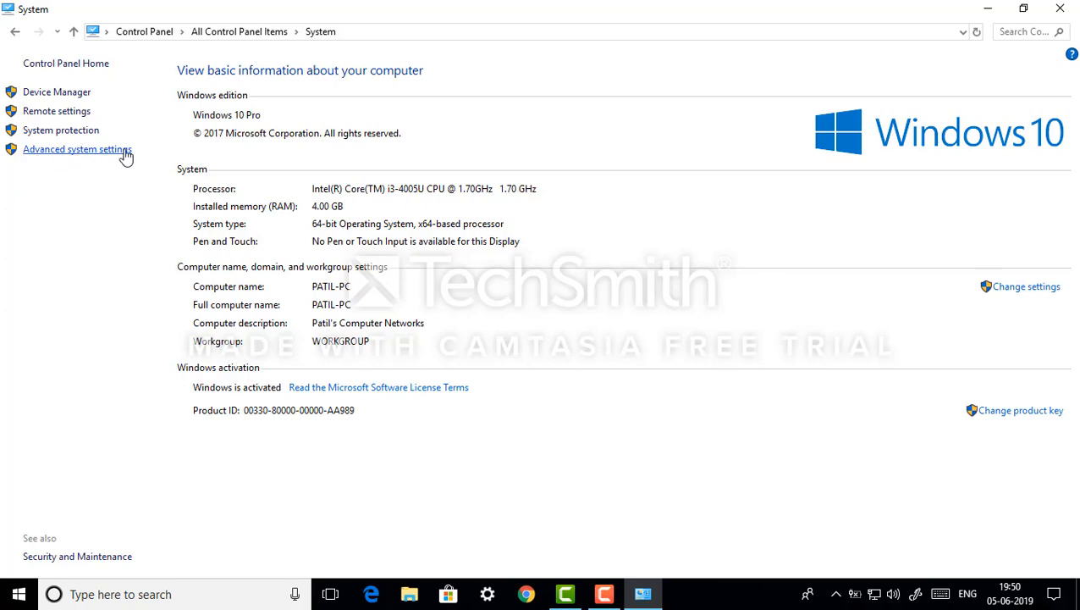
pyautogui.click(125, 150)
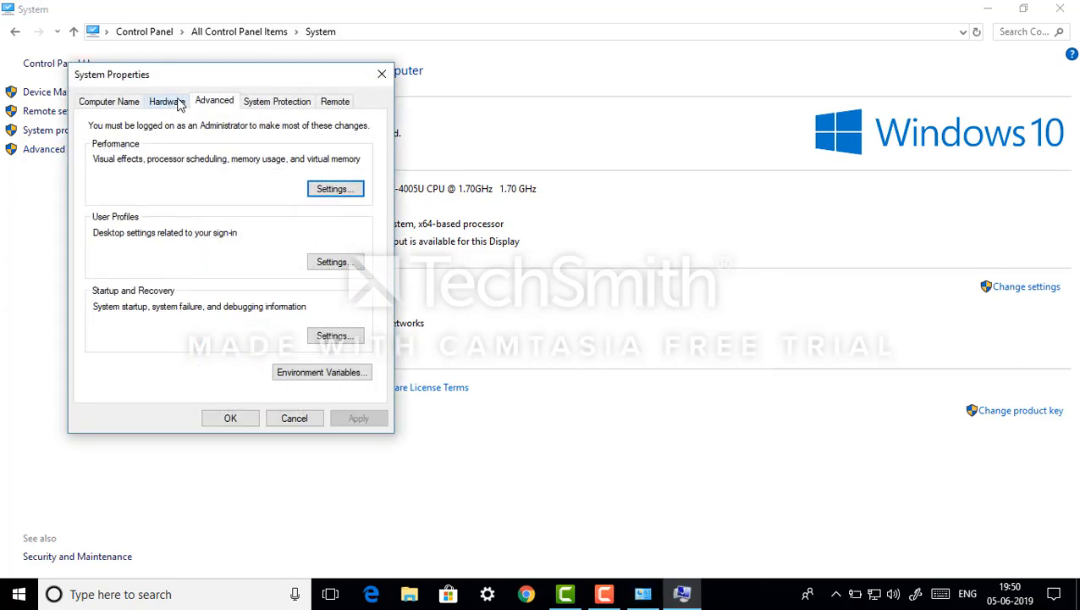
pyautogui.moveTo(208, 76); pyautogui.dragTo(377, 132)
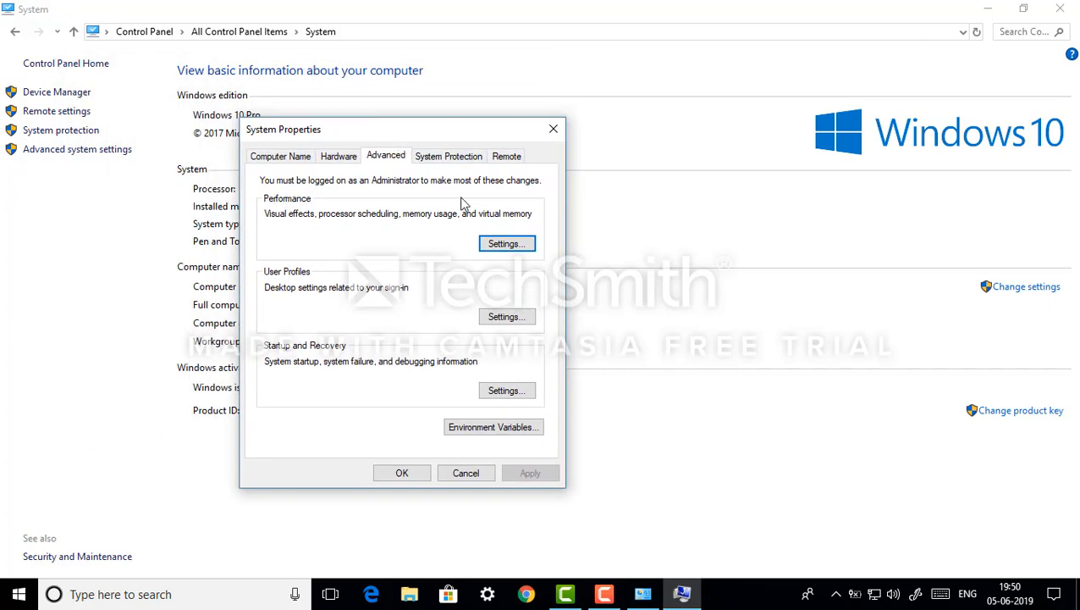
# Set the performance visual effects to "Adjust for best appearance", apply the change, and close System Properties and Control Panel
pyautogui.click(525, 251)
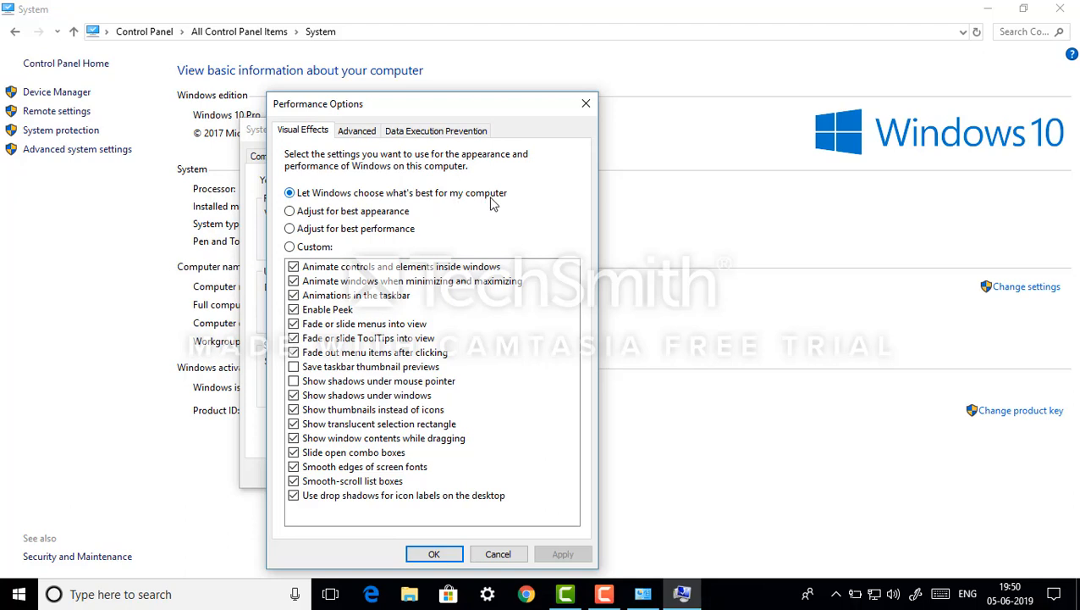
pyautogui.click(290, 211)
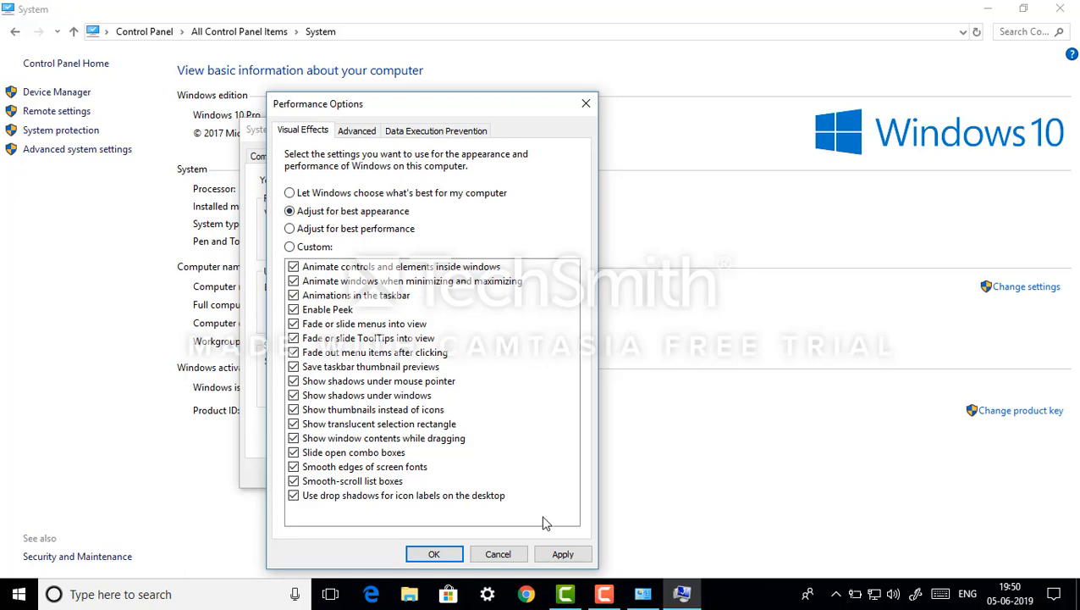
pyautogui.click(575, 558)
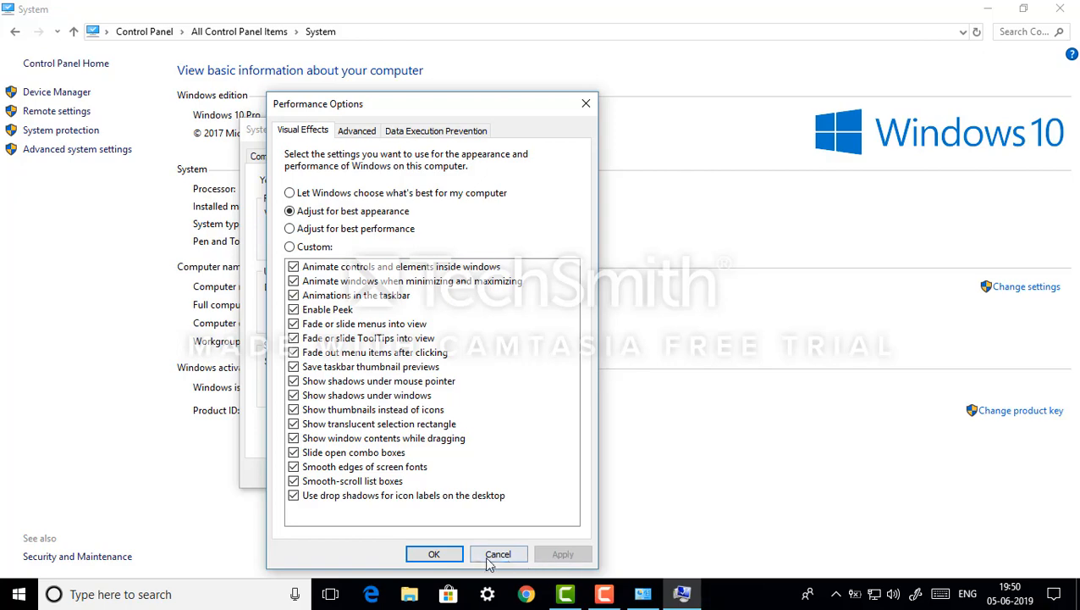
pyautogui.click(434, 555)
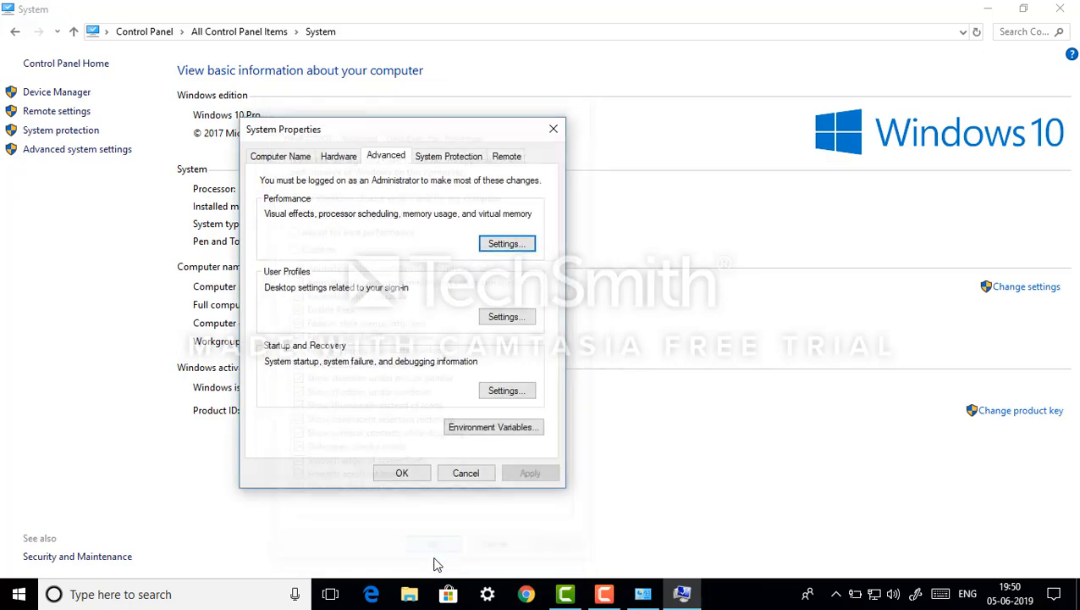
pyautogui.click(400, 479)
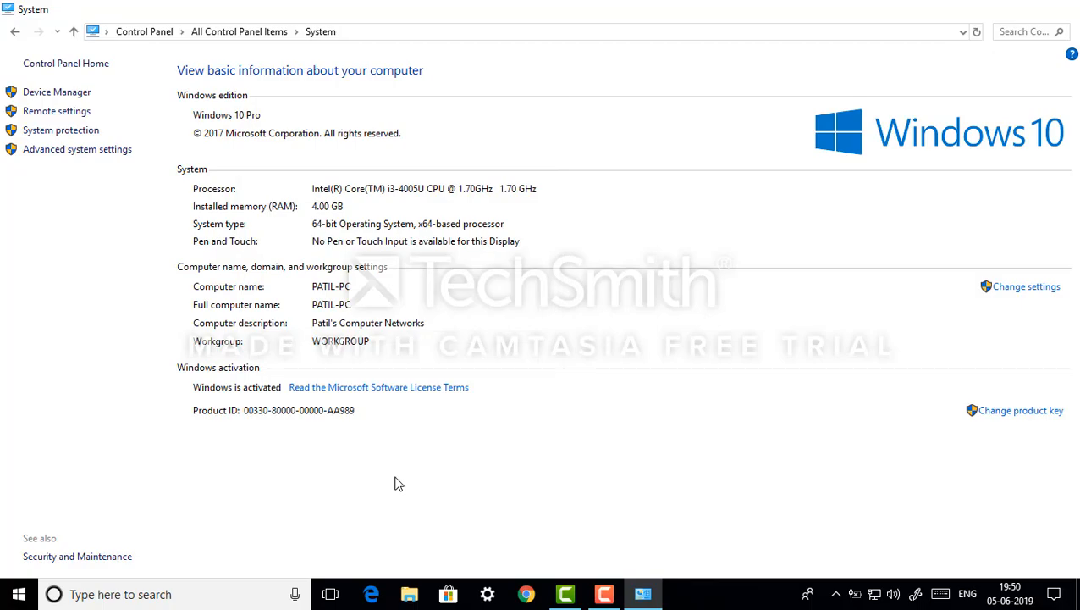
pyautogui.hotkey('alt', 'F4')
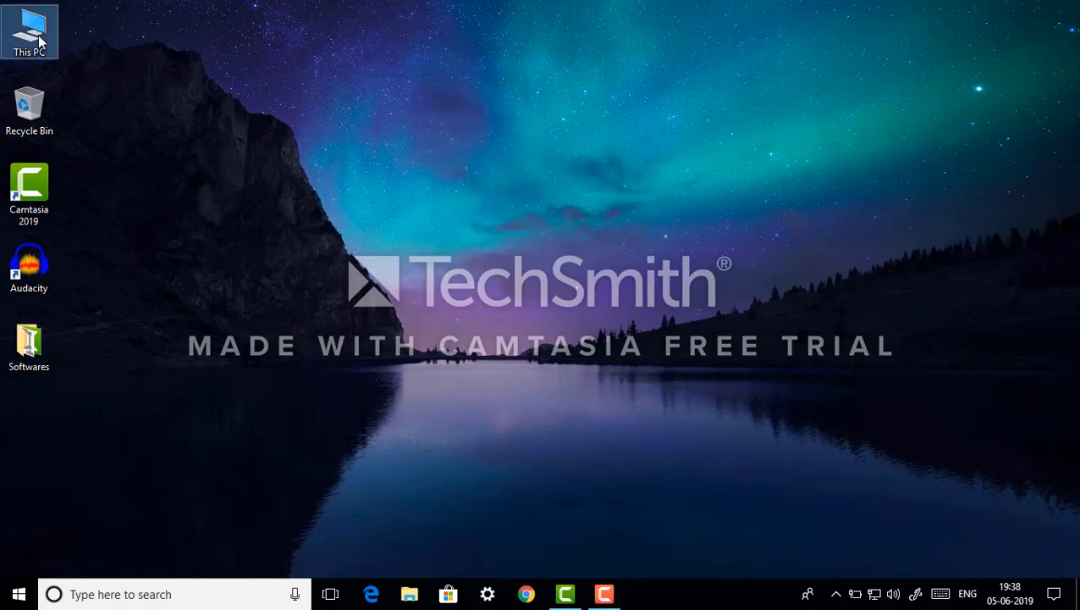
# Open Disk Cleanup from the properties of Local Disk (C:) in This PC and move its window over the properties dialog
pyautogui.doubleClick(30, 32)
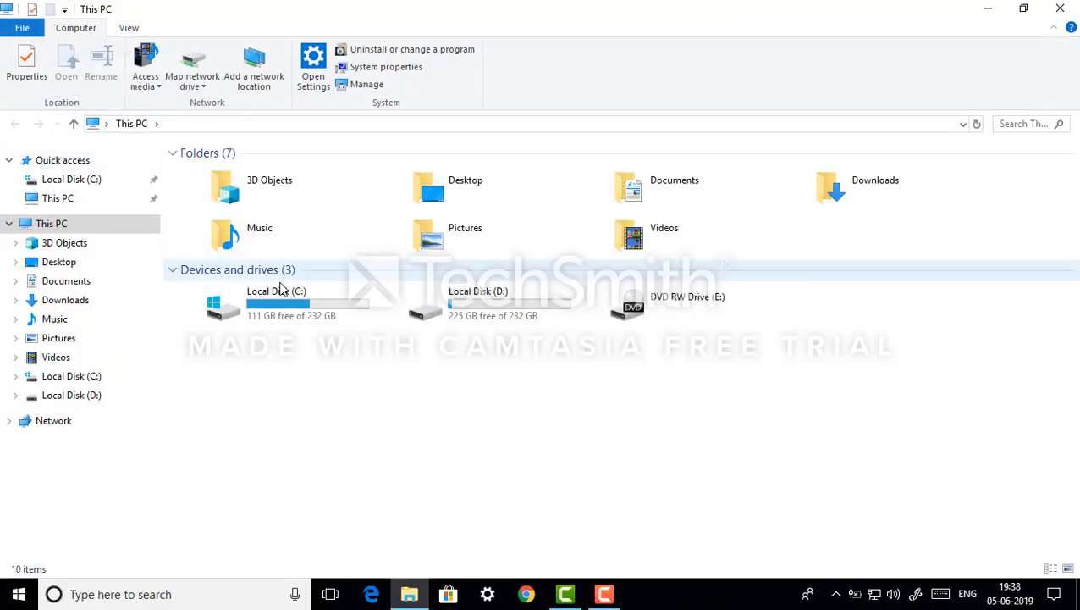
pyautogui.click(298, 303)
pyautogui.rightClick(298, 304)
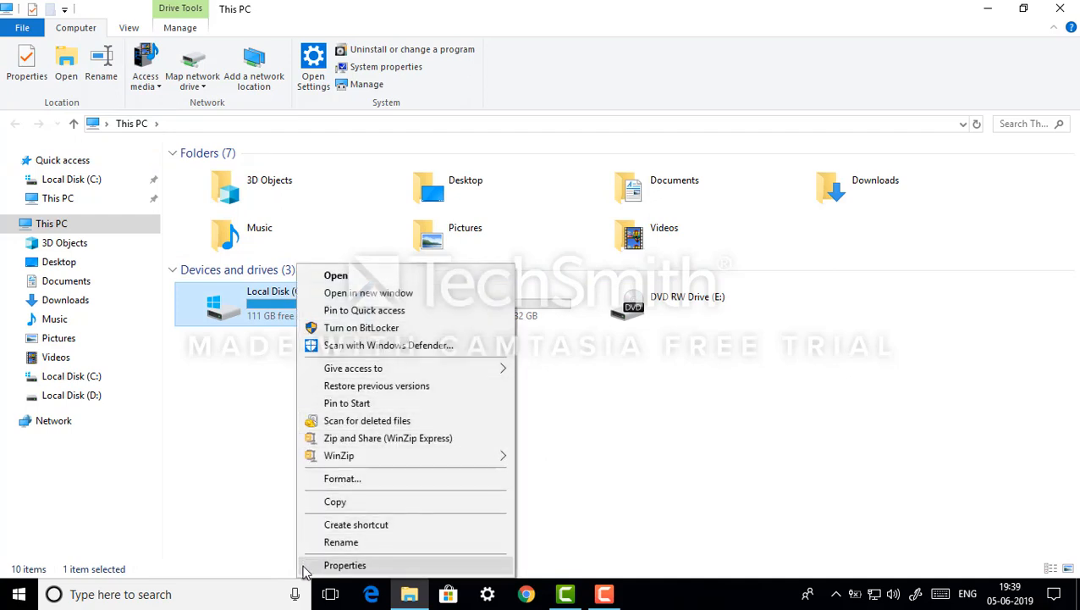
pyautogui.click(365, 572)
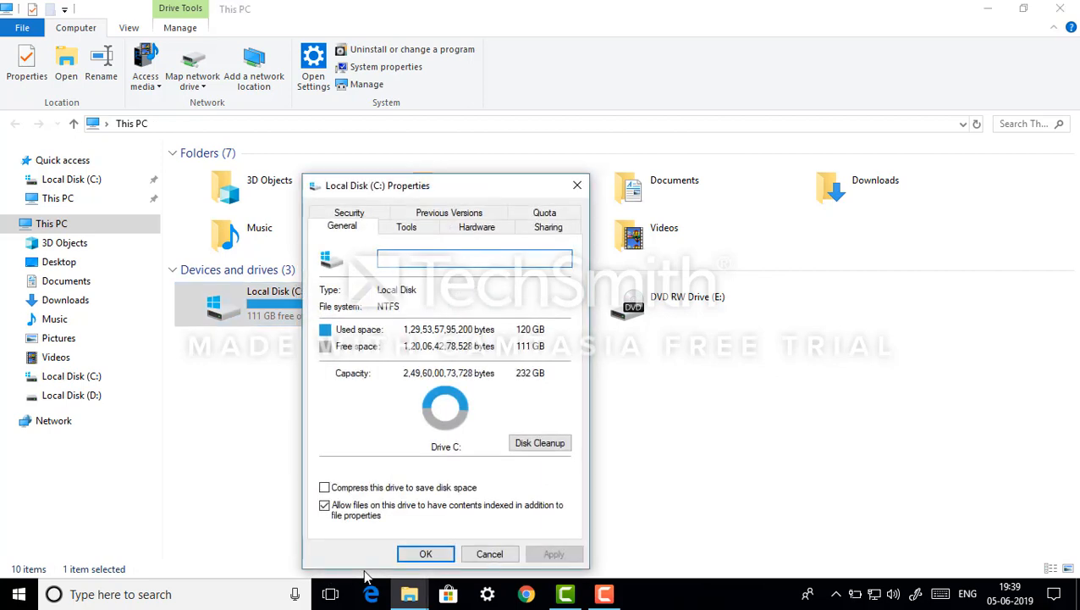
pyautogui.click(559, 448)
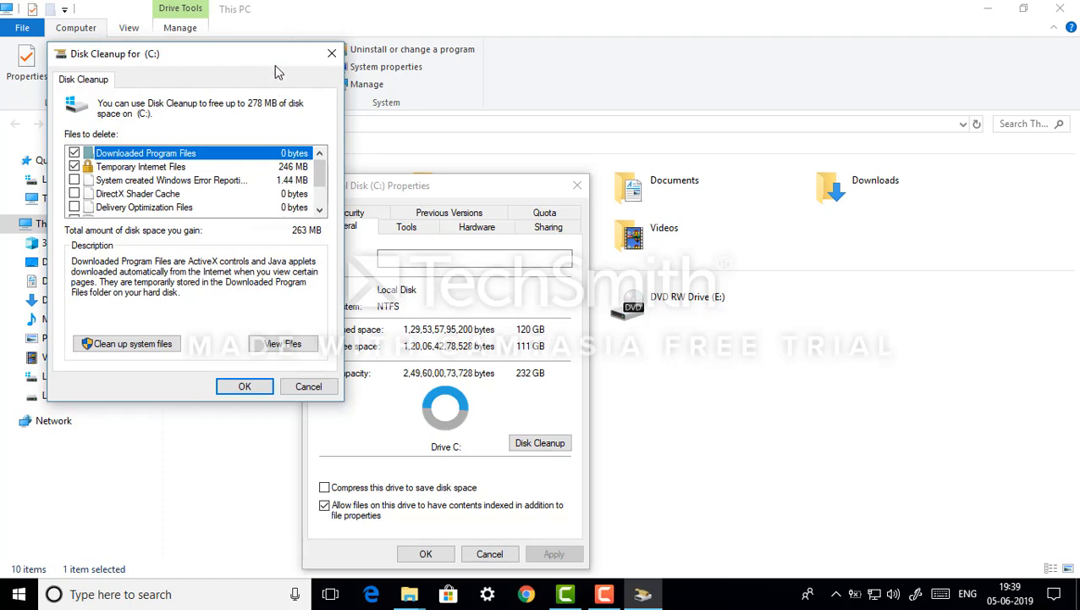
pyautogui.moveTo(273, 49); pyautogui.dragTo(533, 130)
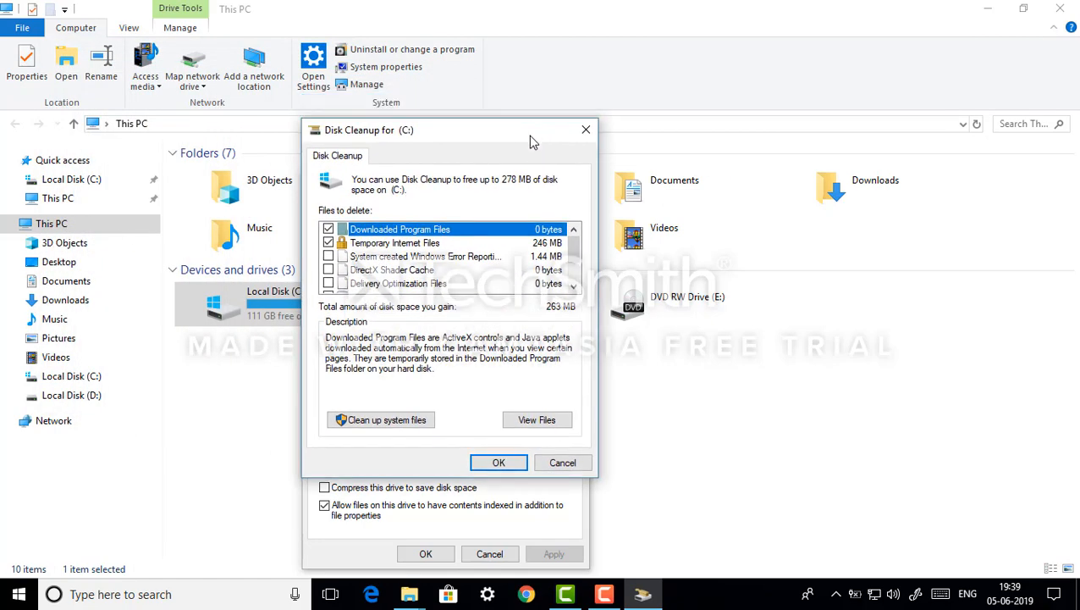
# Review the Temporary Internet Files and Thumbnails descriptions in Disk Cleanup and start the scan for cleaning up system files
pyautogui.moveTo(574, 246)
pyautogui.mouseDown()
pyautogui.moveTo(574, 266)
pyautogui.moveTo(573, 240)
pyautogui.mouseUp()
pyautogui.click(364, 244)
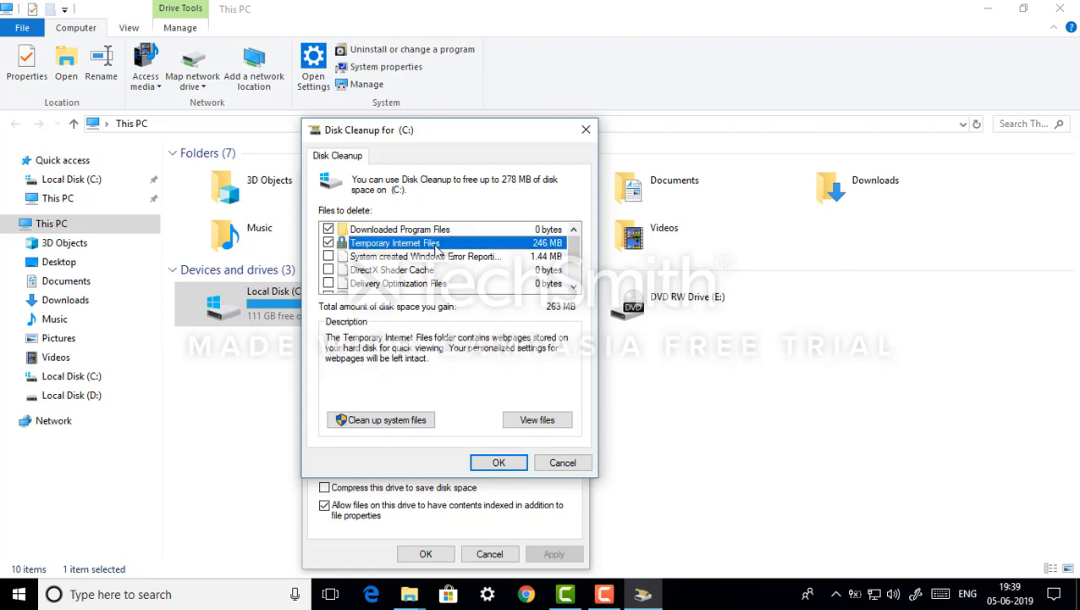
pyautogui.moveTo(574, 244); pyautogui.dragTo(523, 278)
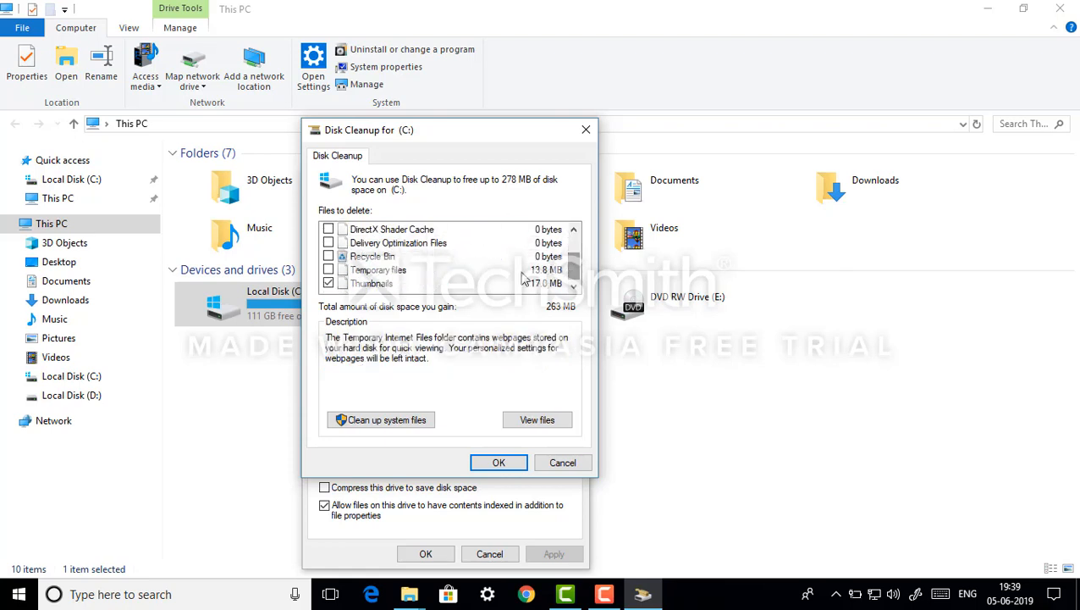
pyautogui.click(373, 285)
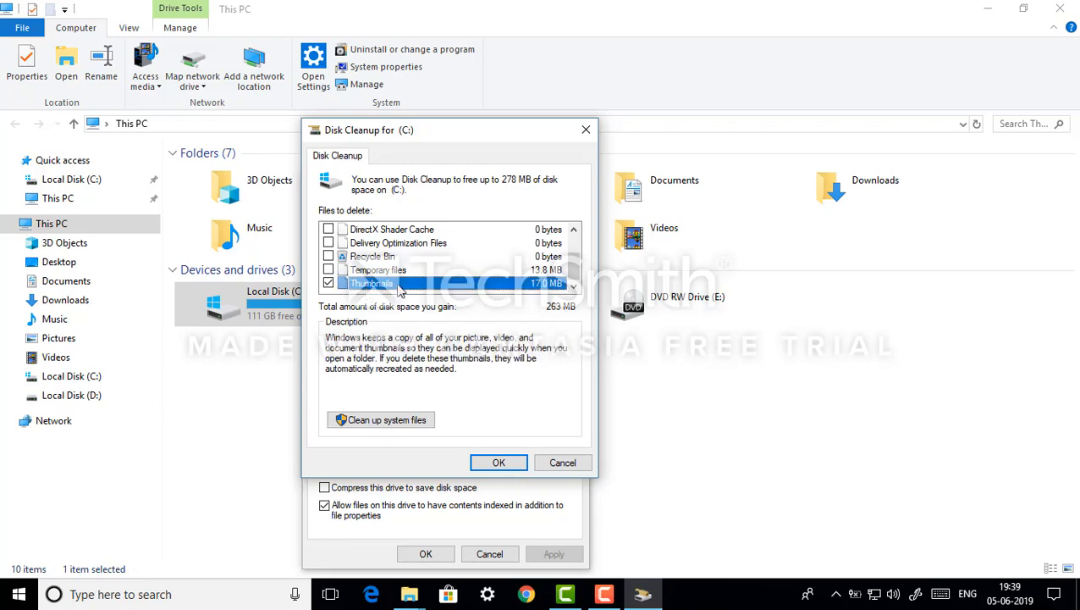
pyautogui.click(413, 424)
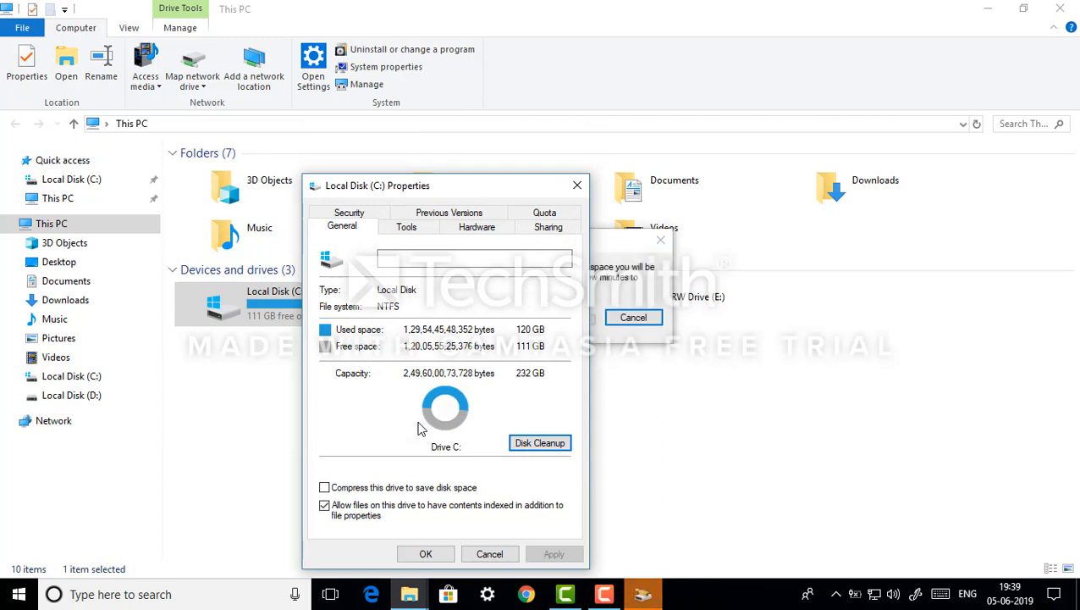
pyautogui.click(644, 593)
pyautogui.click(643, 593)
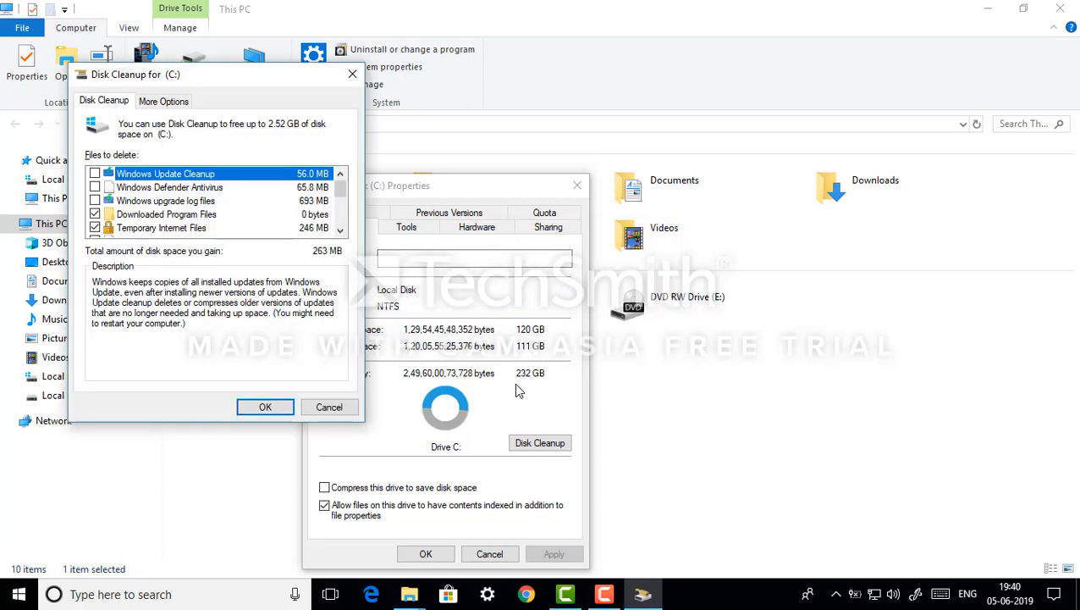
# Permanently delete the files preselected in Disk Cleanup, close the C: drive's properties and show the desktop
pyautogui.click(264, 407)
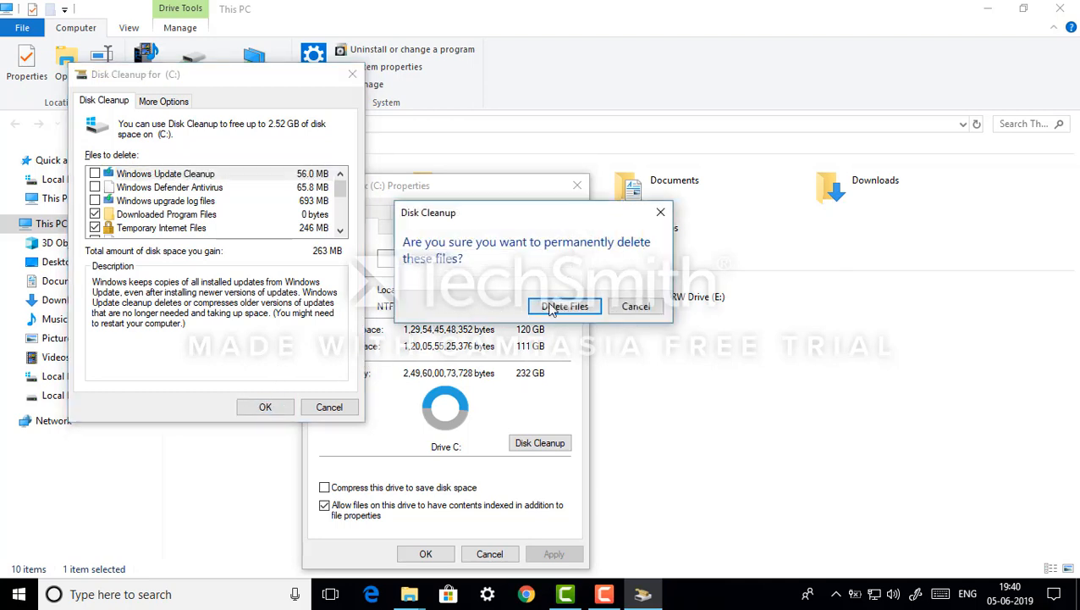
pyautogui.click(590, 309)
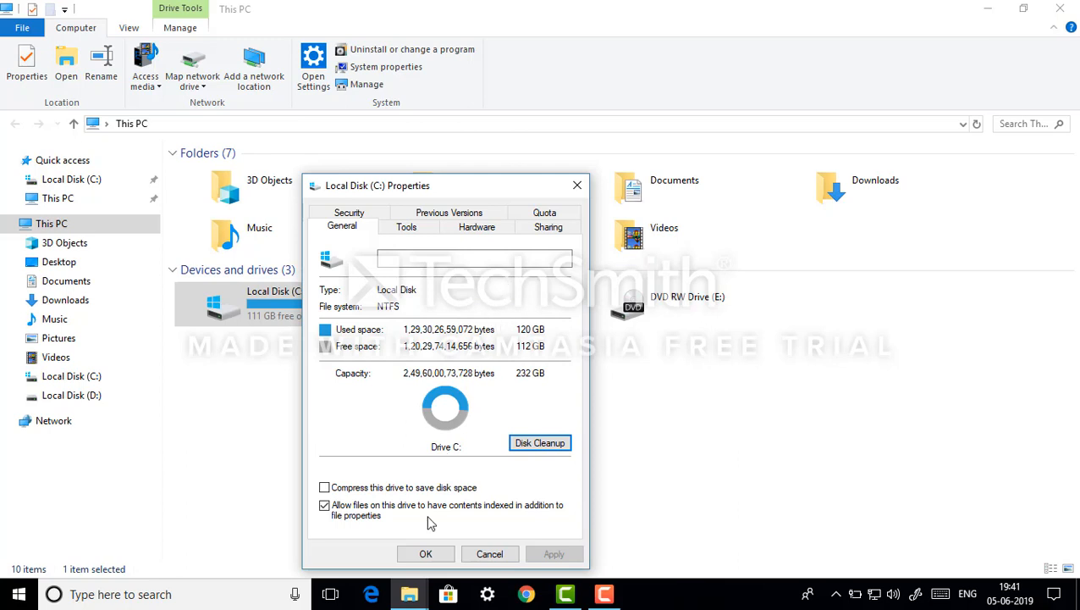
pyautogui.click(422, 553)
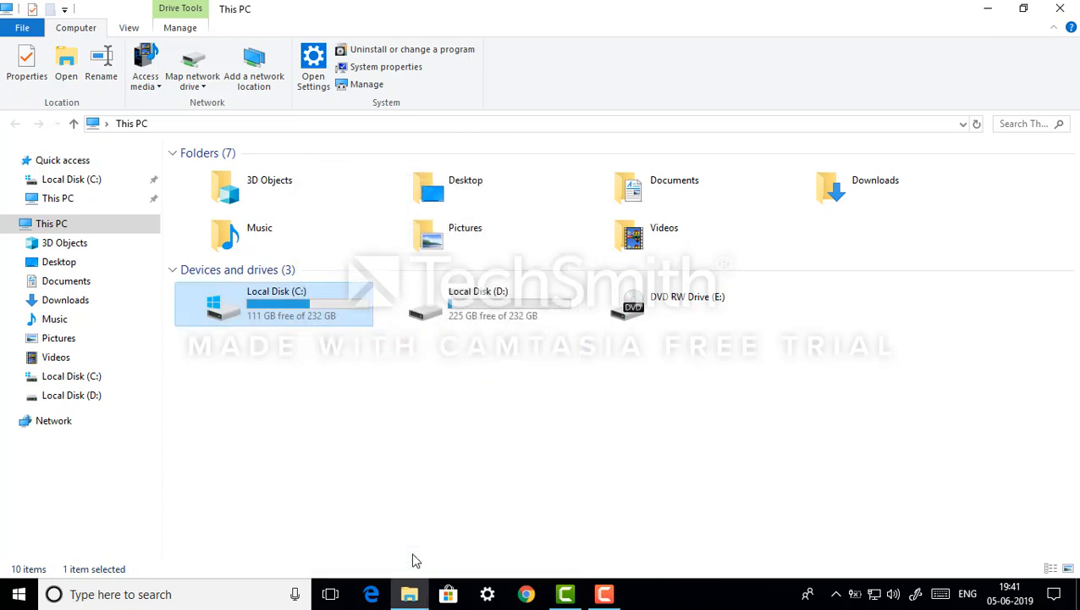
pyautogui.press('super+d')
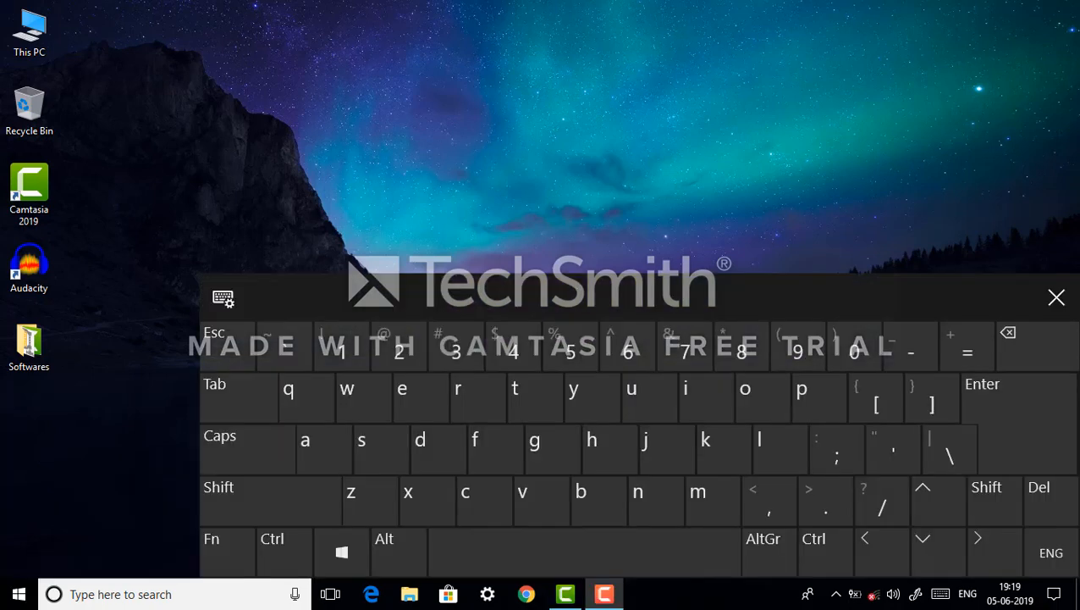
# Open the Run dialog with the on-screen keyboard and close the keyboard
pyautogui.click(345, 557)
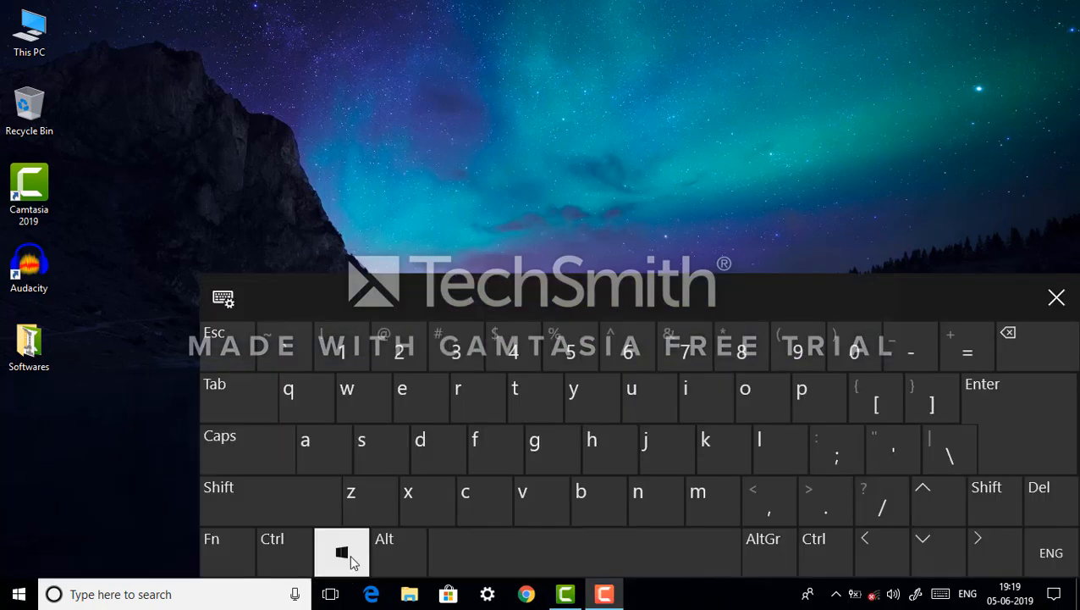
pyautogui.click(478, 412)
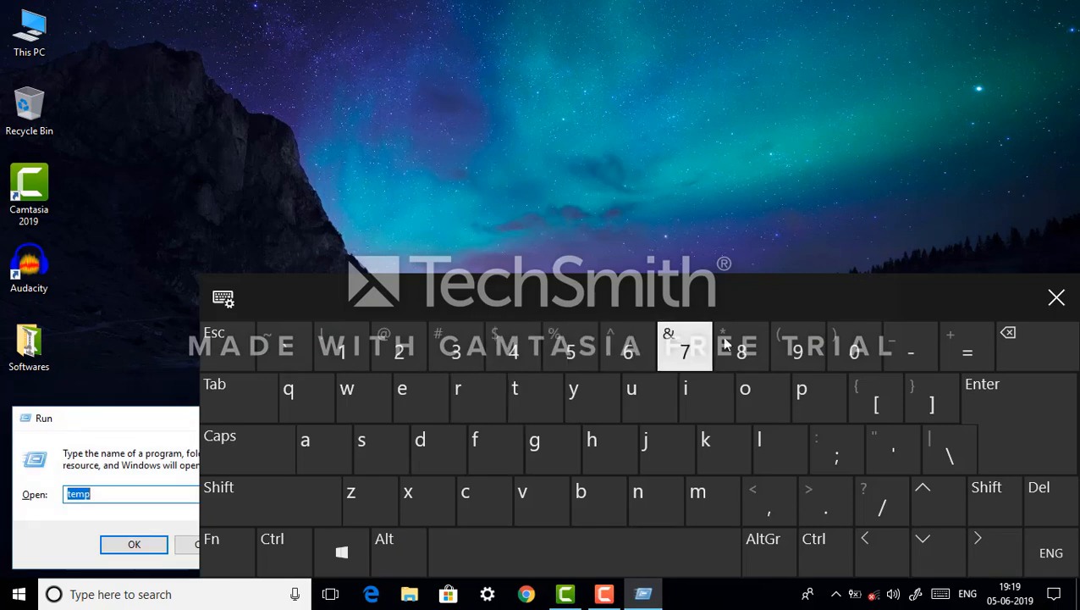
pyautogui.click(1057, 298)
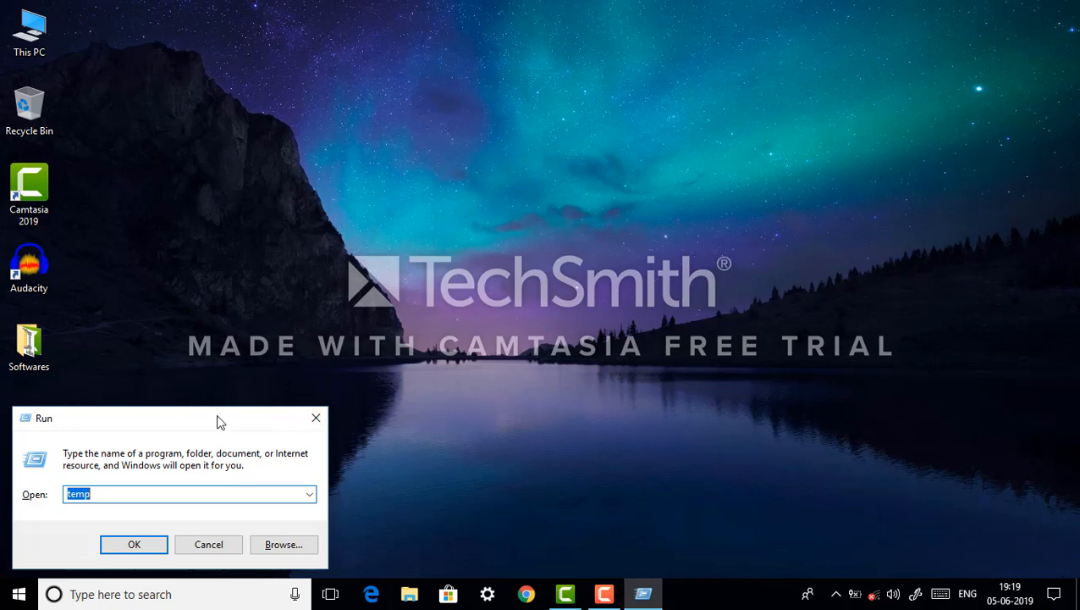
# Run the command "temp" to open the Windows Temp folder
pyautogui.click(185, 491)
pyautogui.press('BackSpace')
pyautogui.press('BackSpace')
pyautogui.press('BackSpace')
pyautogui.press('BackSpace')
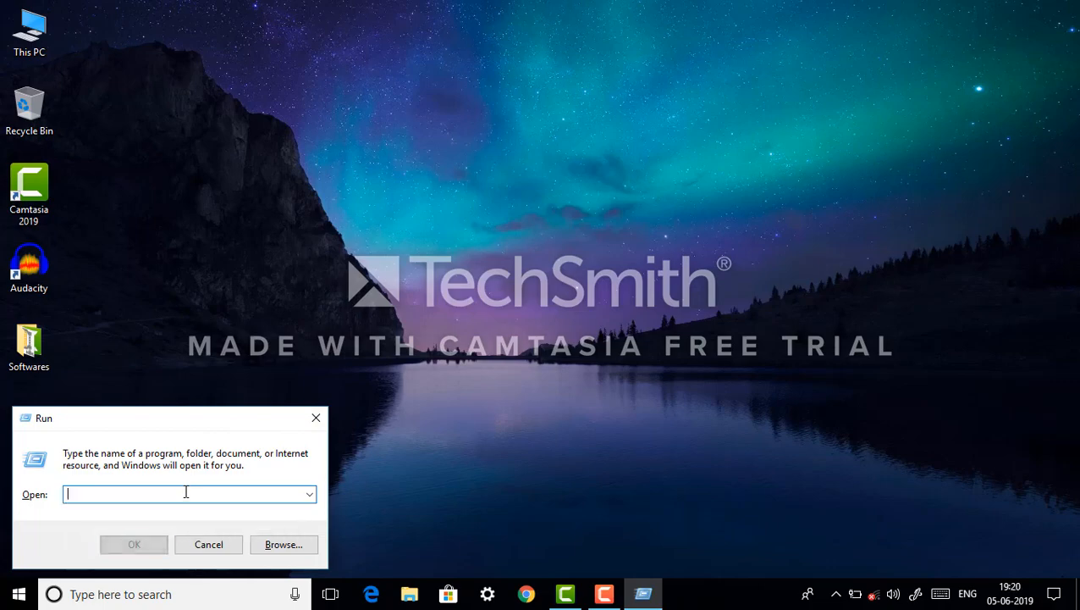
pyautogui.write('temp')
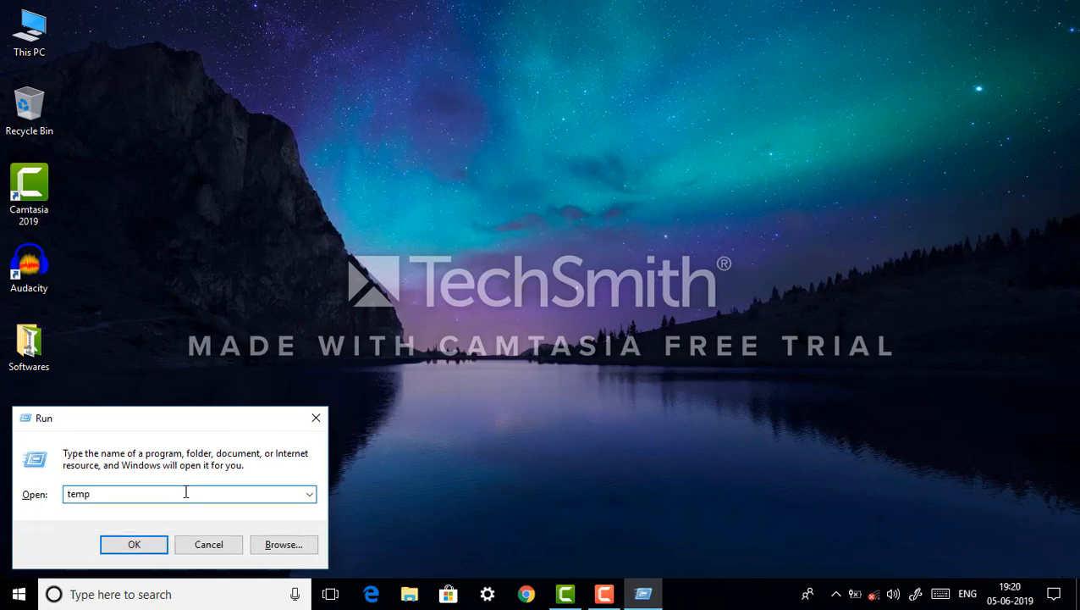
pyautogui.click(159, 543)
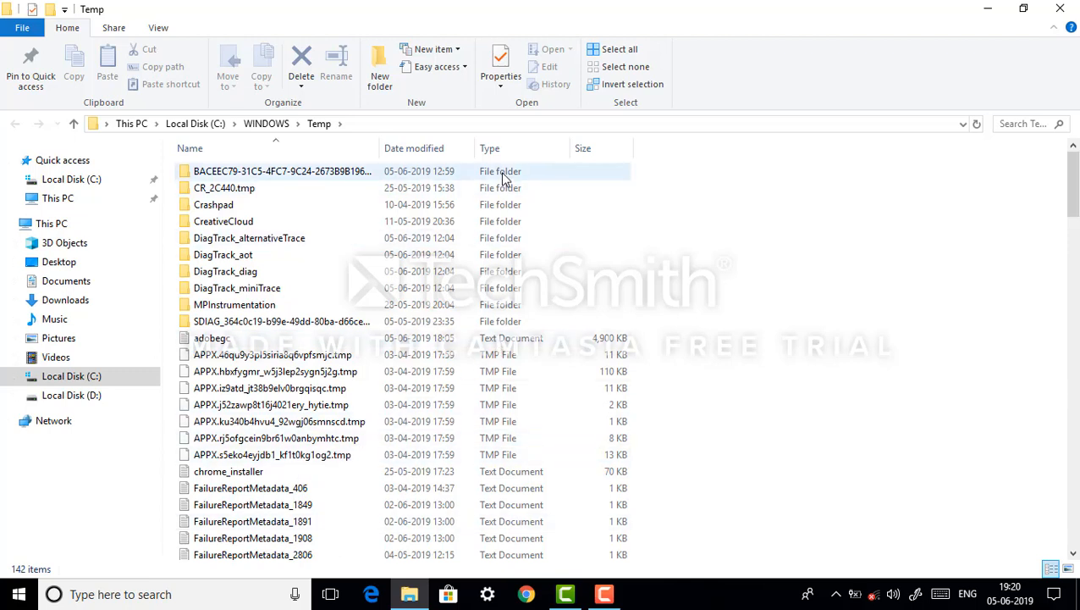
# Delete everything in the Windows Temp folder, skipping items that need administrator permission or are in use, and close the folder
pyautogui.click(600, 50)
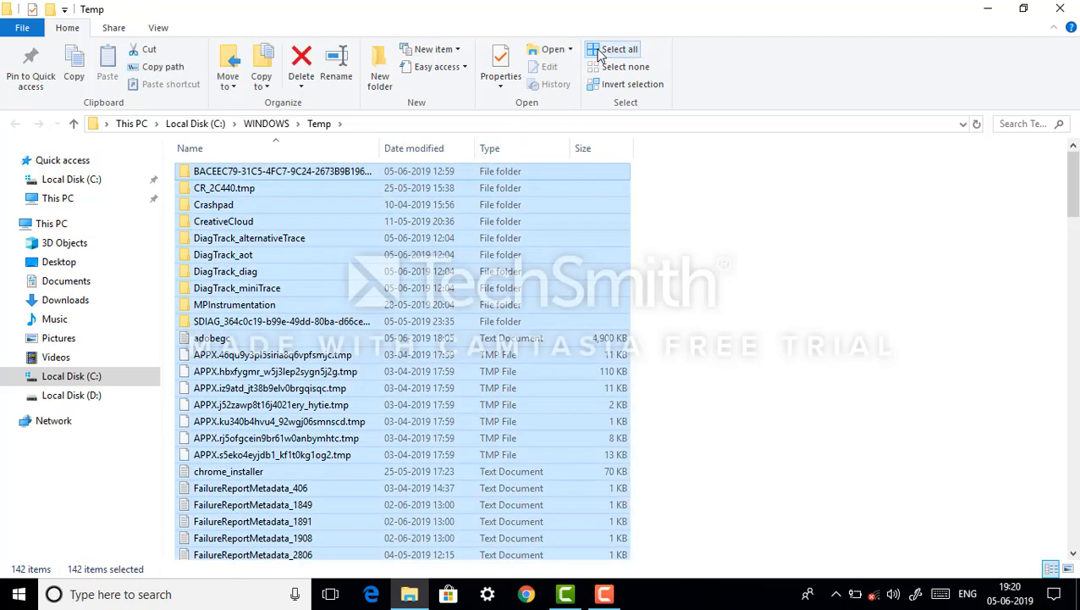
pyautogui.rightClick(513, 271)
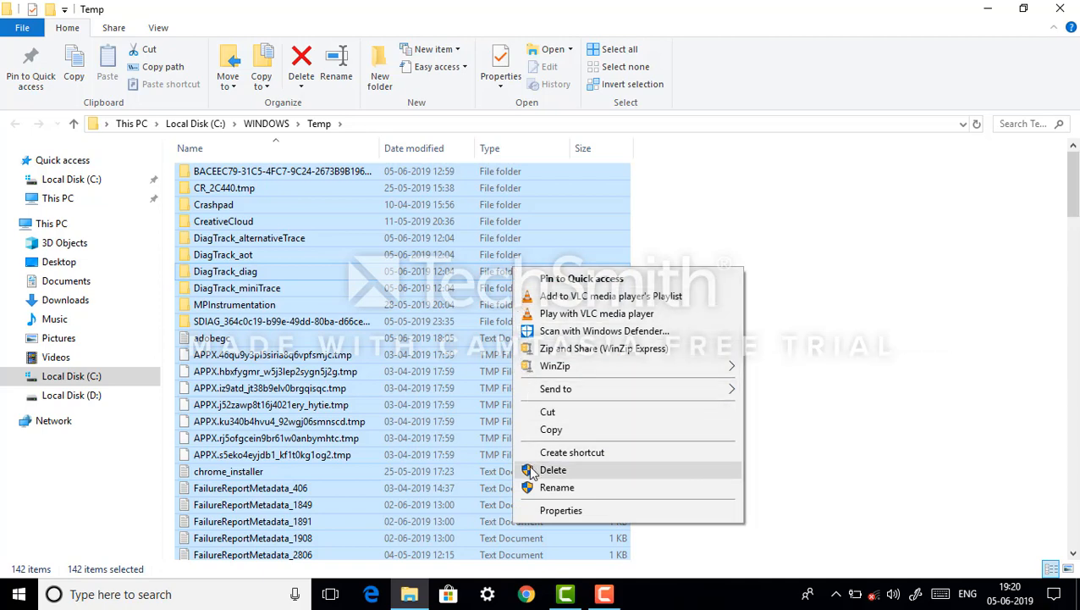
pyautogui.click(565, 472)
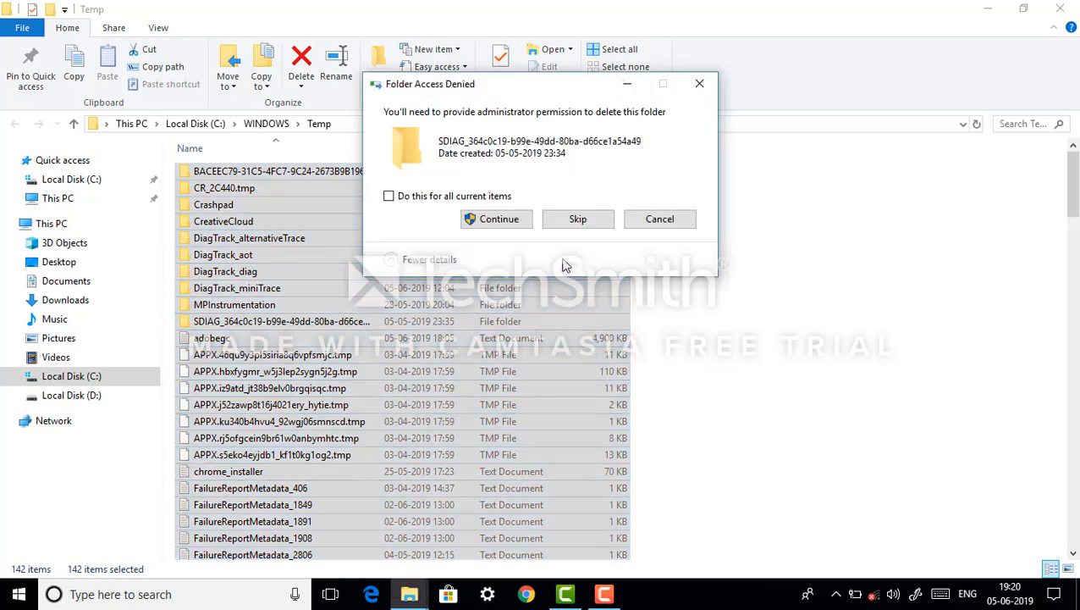
pyautogui.click(572, 222)
pyautogui.click(576, 219)
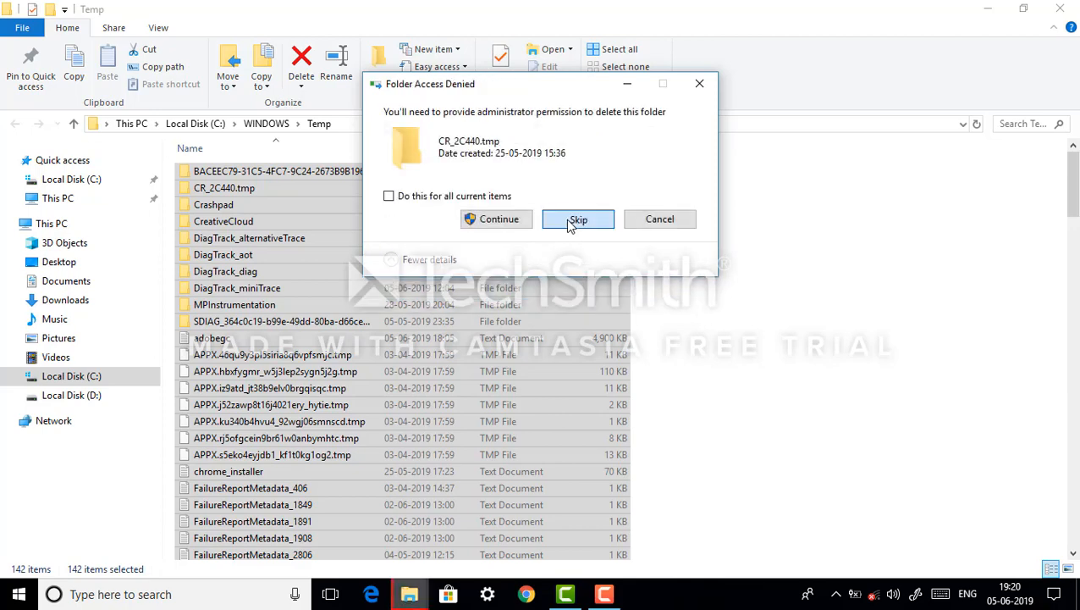
pyautogui.click(575, 219)
pyautogui.click(568, 220)
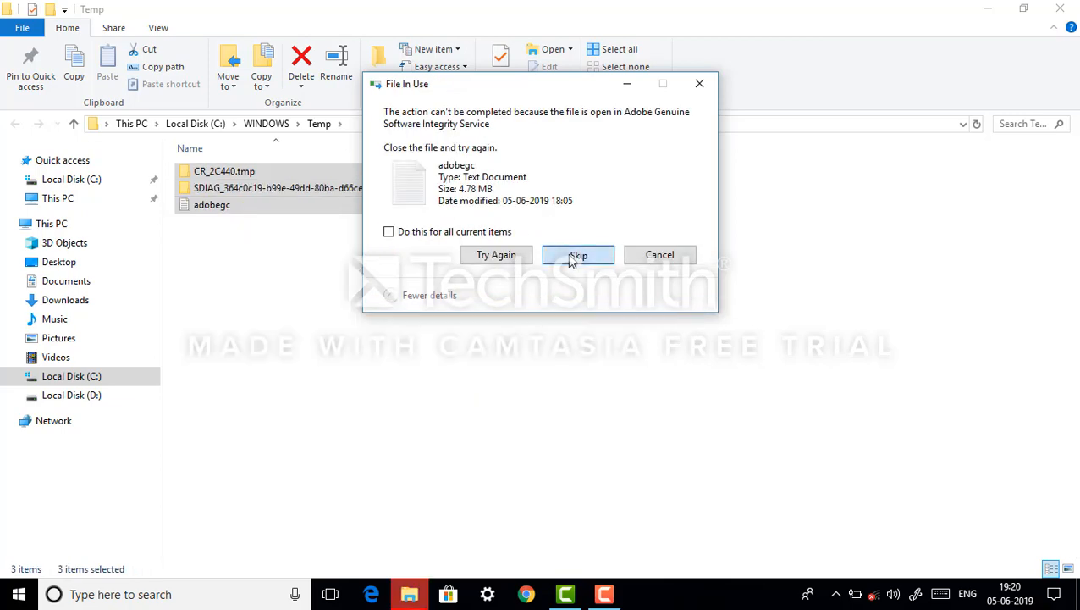
pyautogui.click(571, 256)
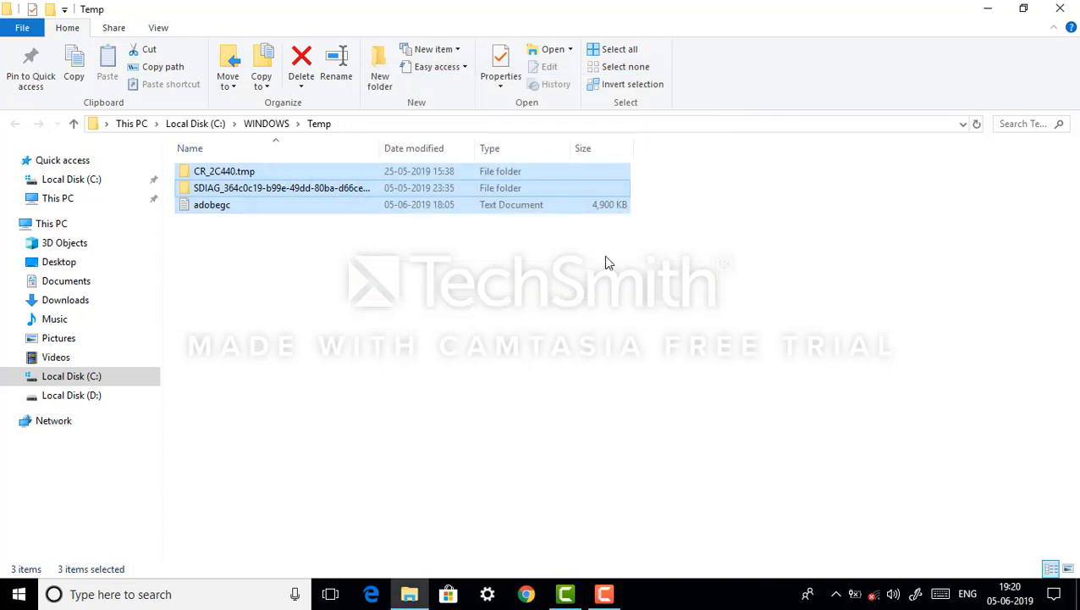
pyautogui.hotkey('alt', 'F4')
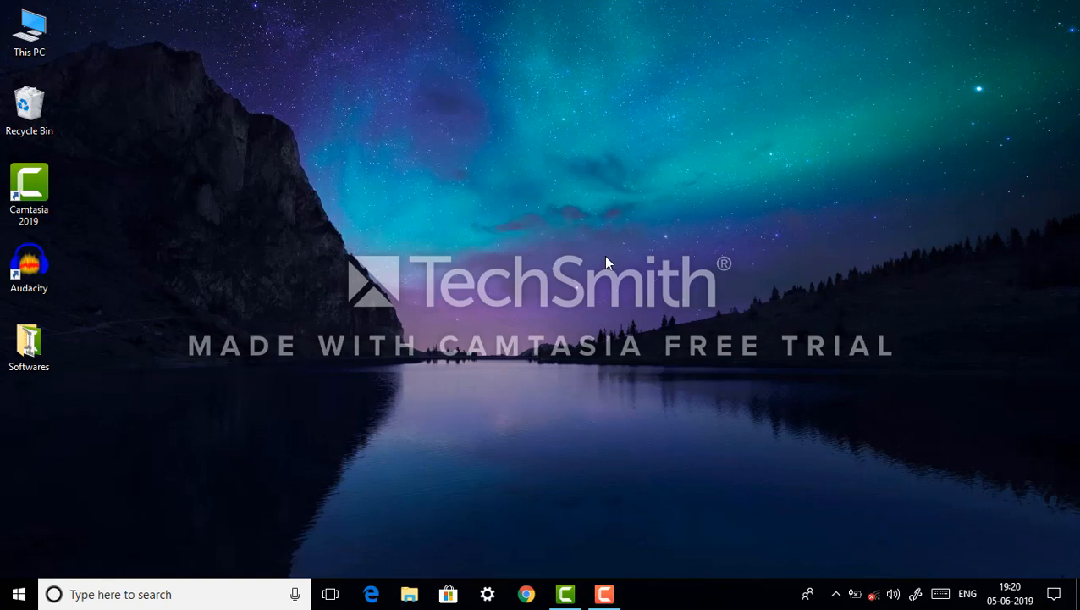
# Open the user's local Temp folder by running "%temp%" from the Run dialog
pyautogui.press('super+r')
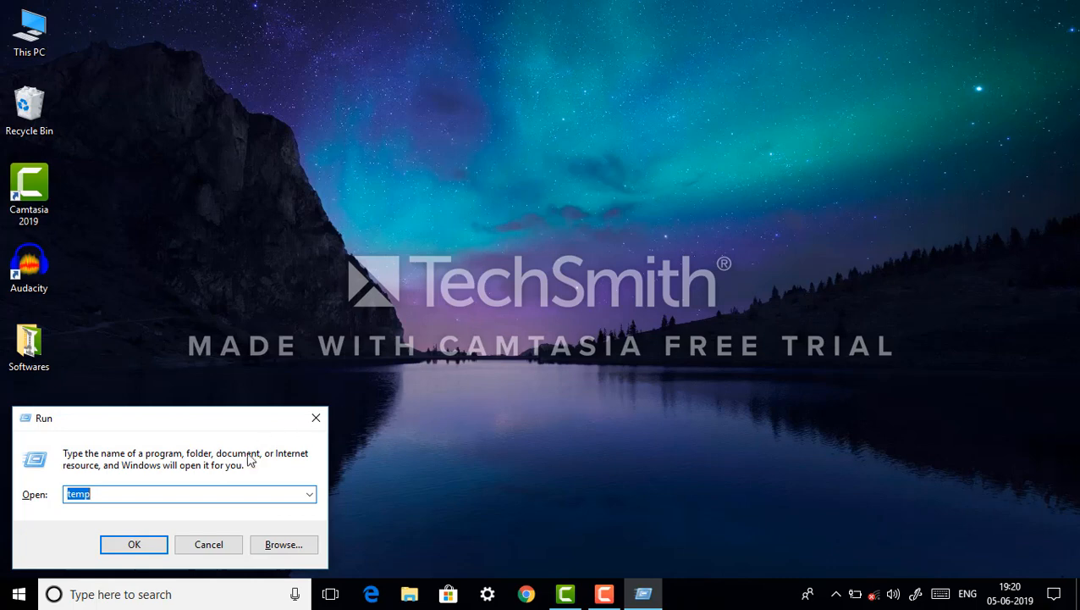
pyautogui.click(183, 493)
pyautogui.press('BackSpace')
pyautogui.press('BackSpace')
pyautogui.press('BackSpace')
pyautogui.press('BackSpace')
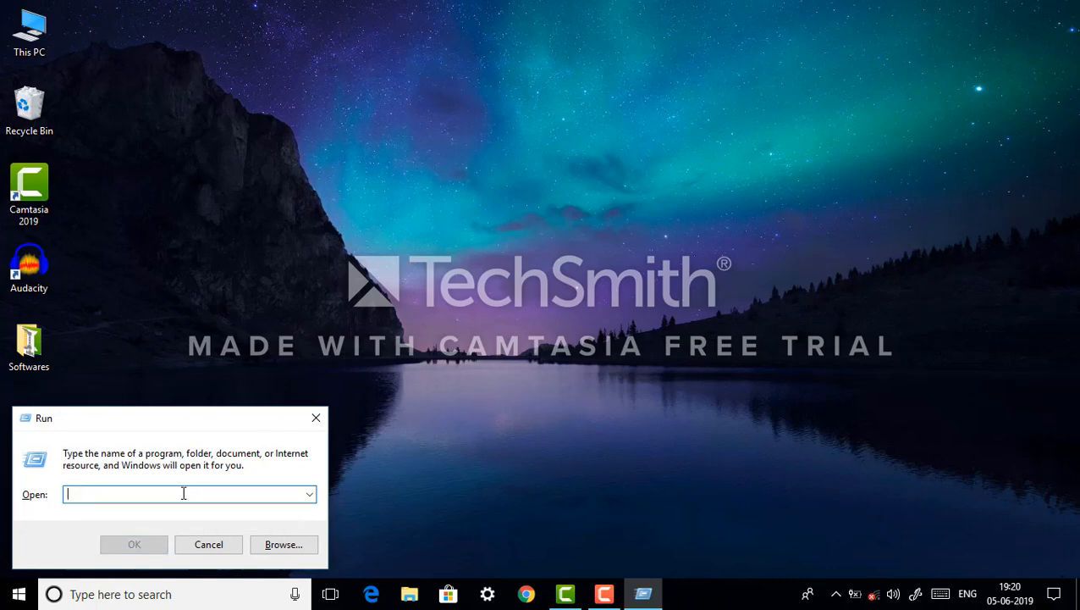
pyautogui.write('%temp%')
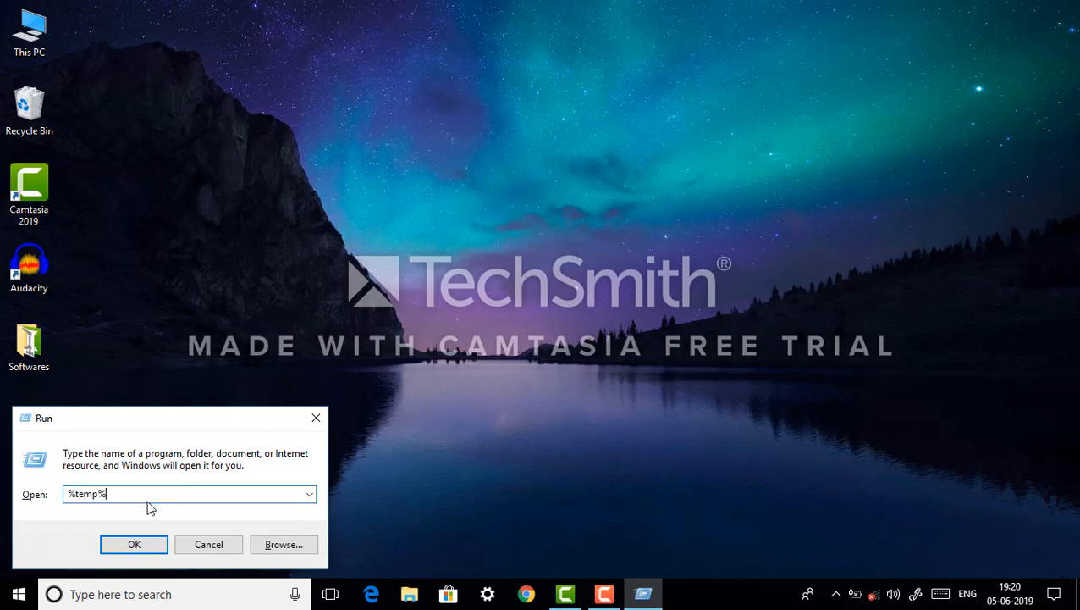
pyautogui.click(136, 546)
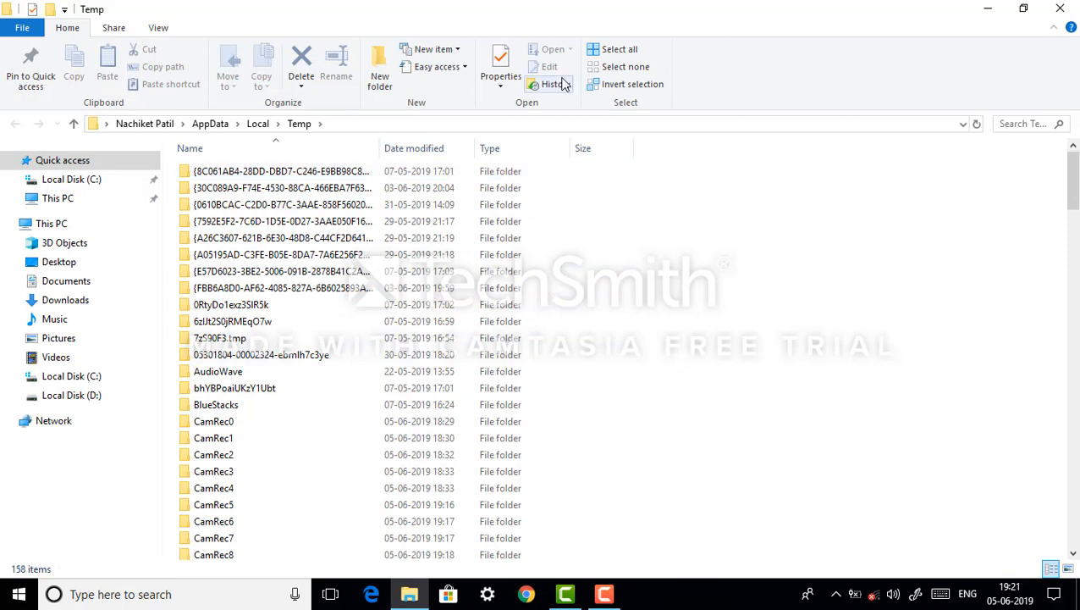
# Delete everything in the local Temp folder, skipping items that need administrator permission or are in use, and close the folder
pyautogui.click(610, 50)
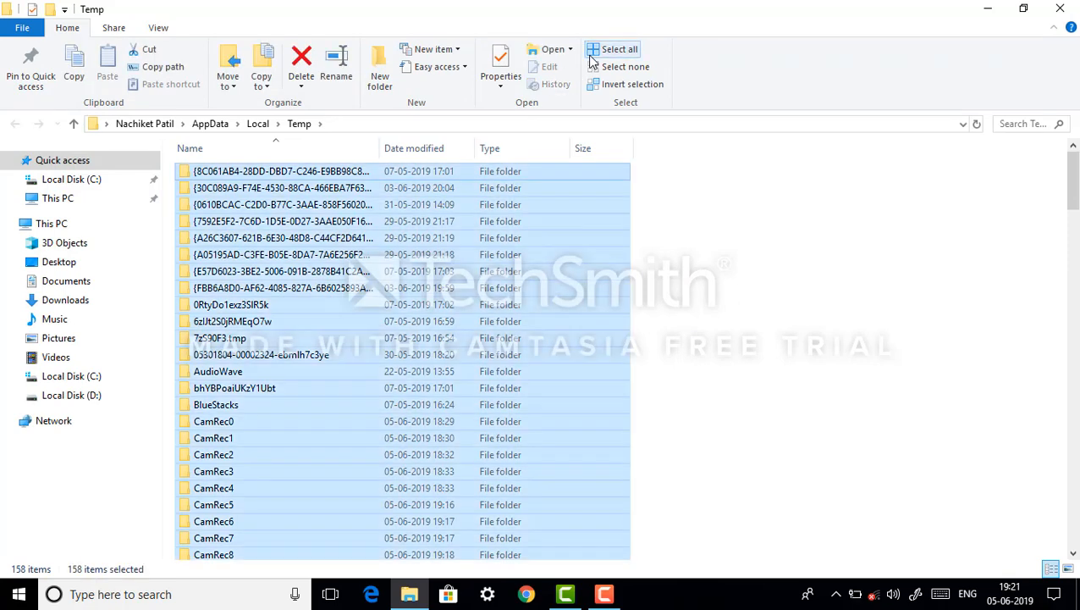
pyautogui.rightClick(508, 301)
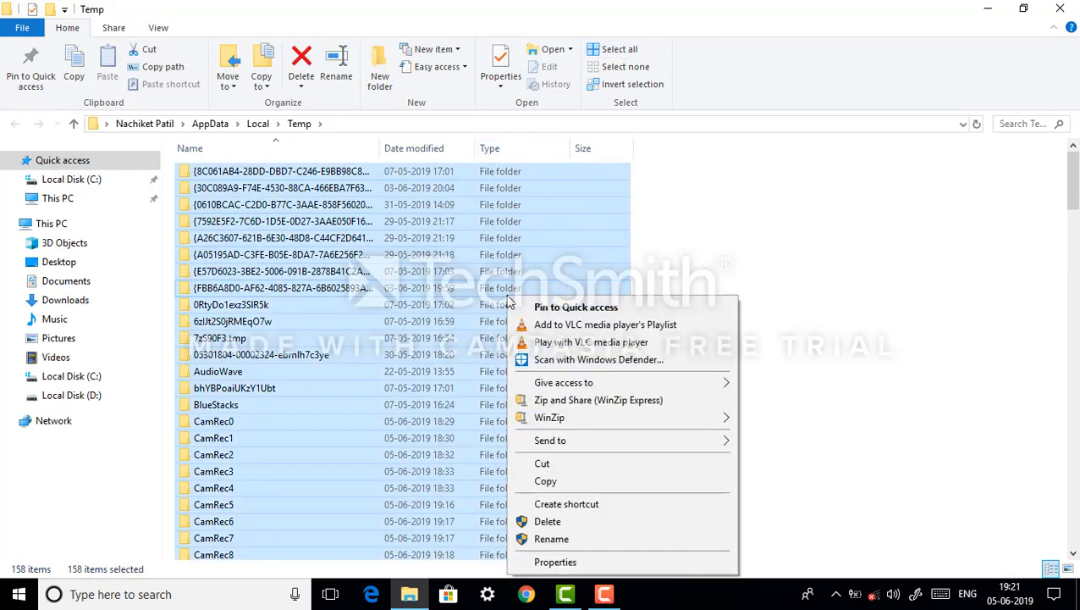
pyautogui.click(567, 524)
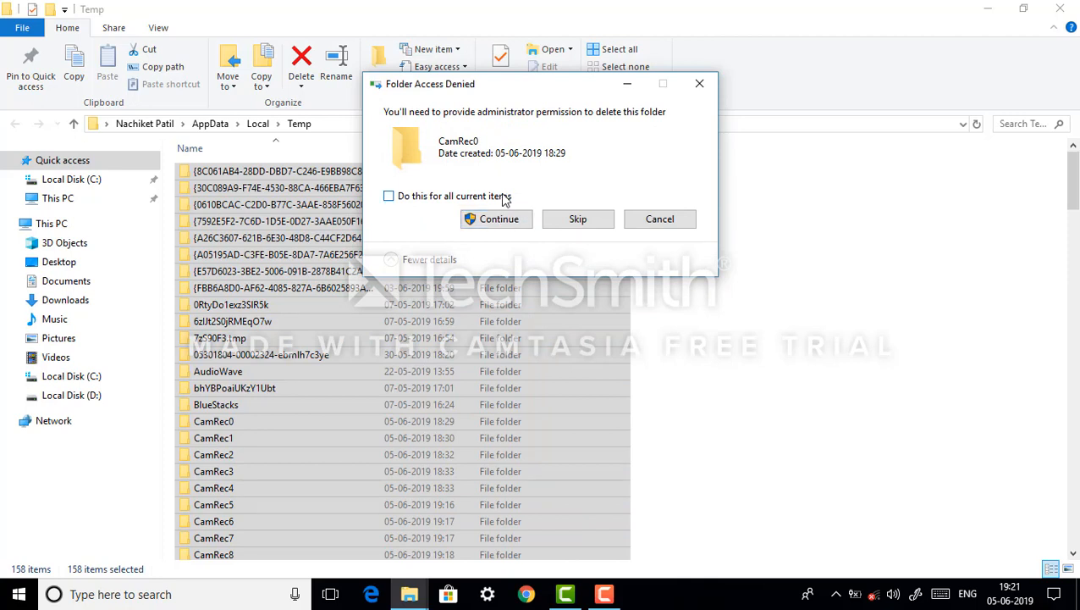
pyautogui.click(583, 221)
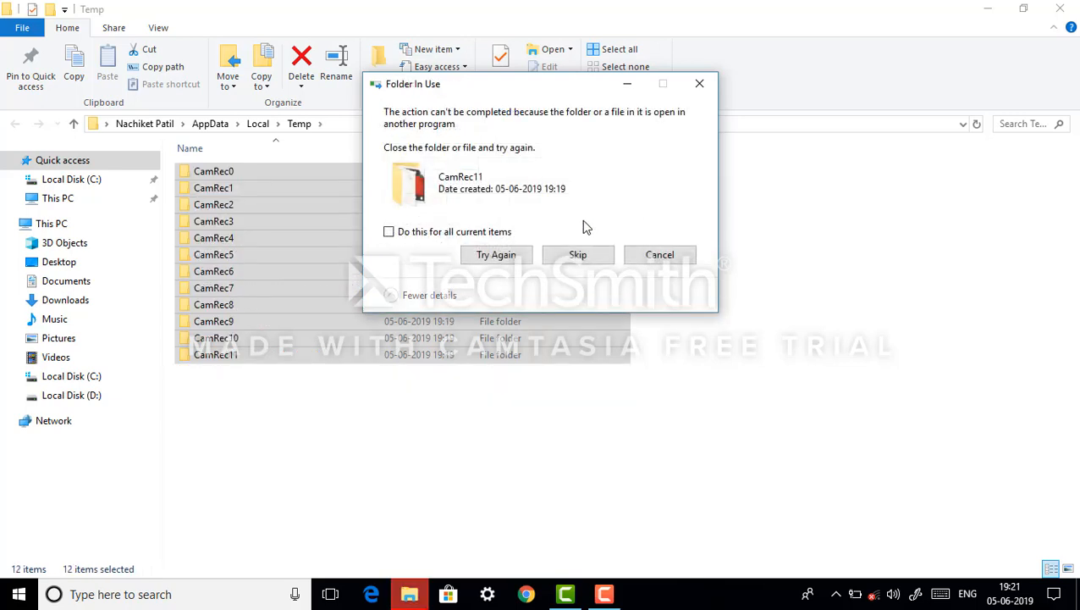
pyautogui.click(504, 232)
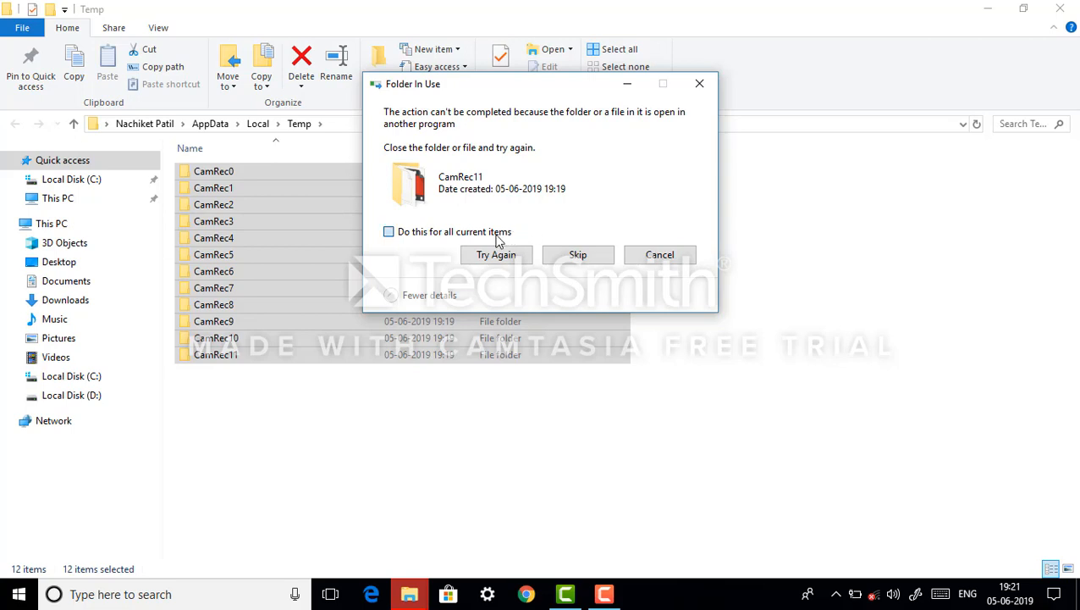
pyautogui.click(570, 254)
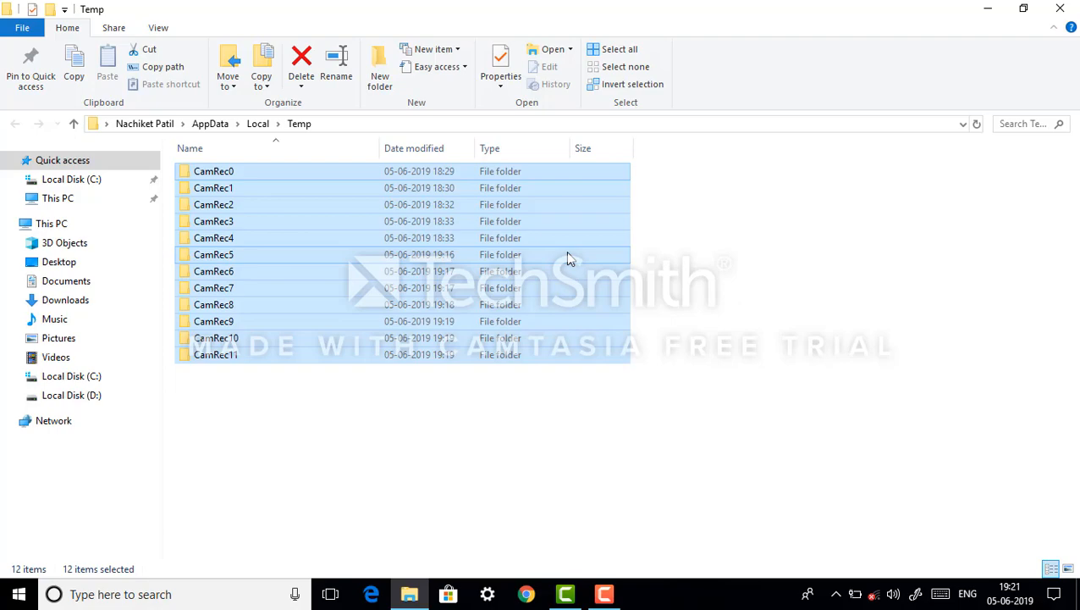
pyautogui.click(704, 226)
pyautogui.click(1060, 8)
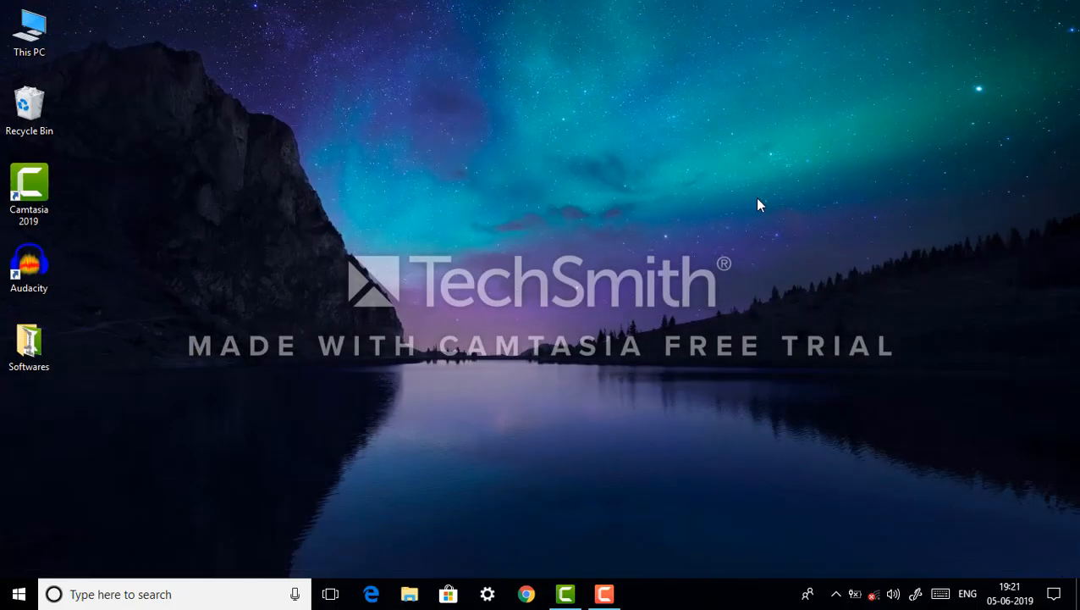
# Open the Windows Prefetch folder by running "prefetch" from the Run dialog, and grant permission to access it
pyautogui.press('super+r')
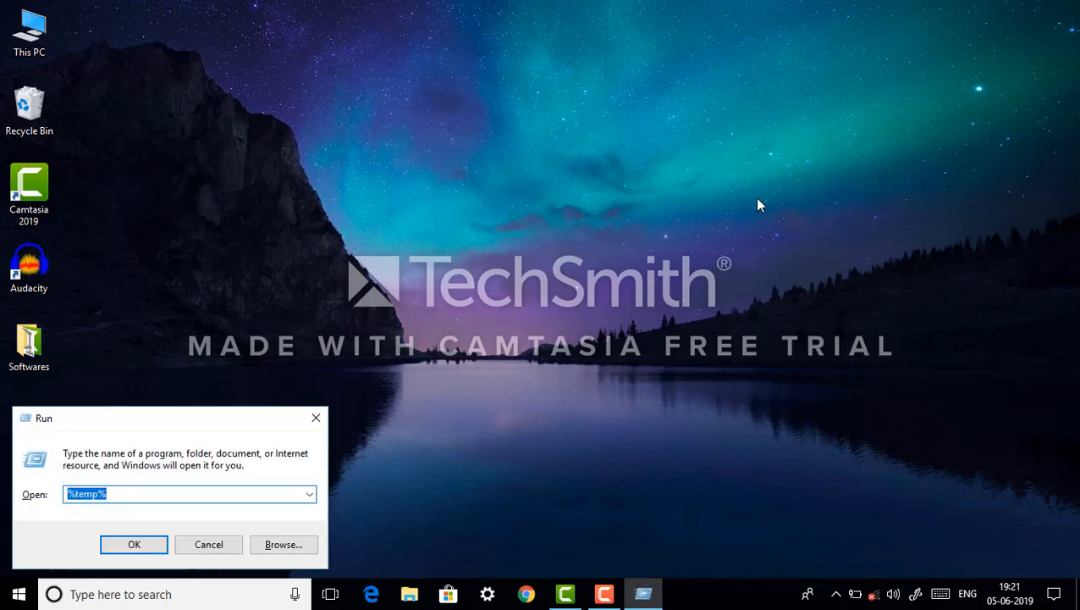
pyautogui.click(245, 493)
pyautogui.press('BackSpace')
pyautogui.press('BackSpace')
pyautogui.press('BackSpace')
pyautogui.press('BackSpace')
pyautogui.press('BackSpace')
pyautogui.press('BackSpace')
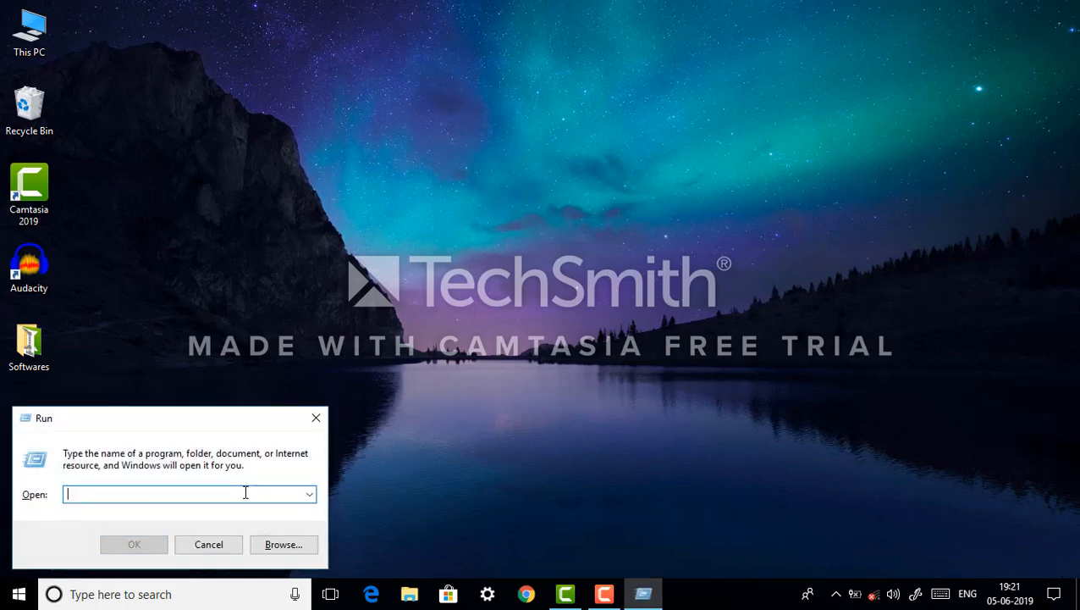
pyautogui.write('pre')
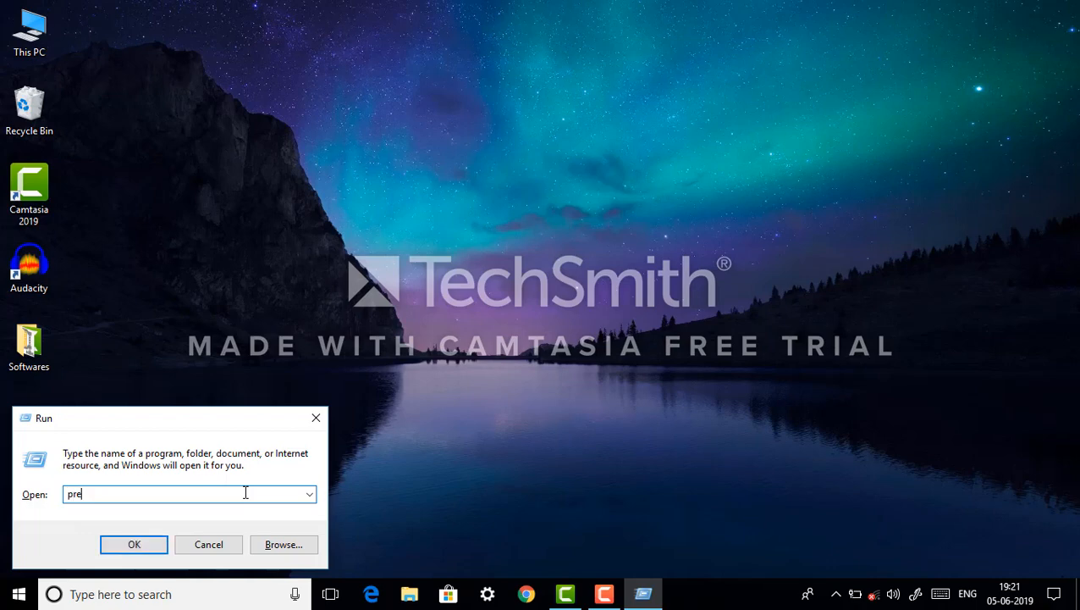
pyautogui.write('fetch')
pyautogui.click(155, 543)
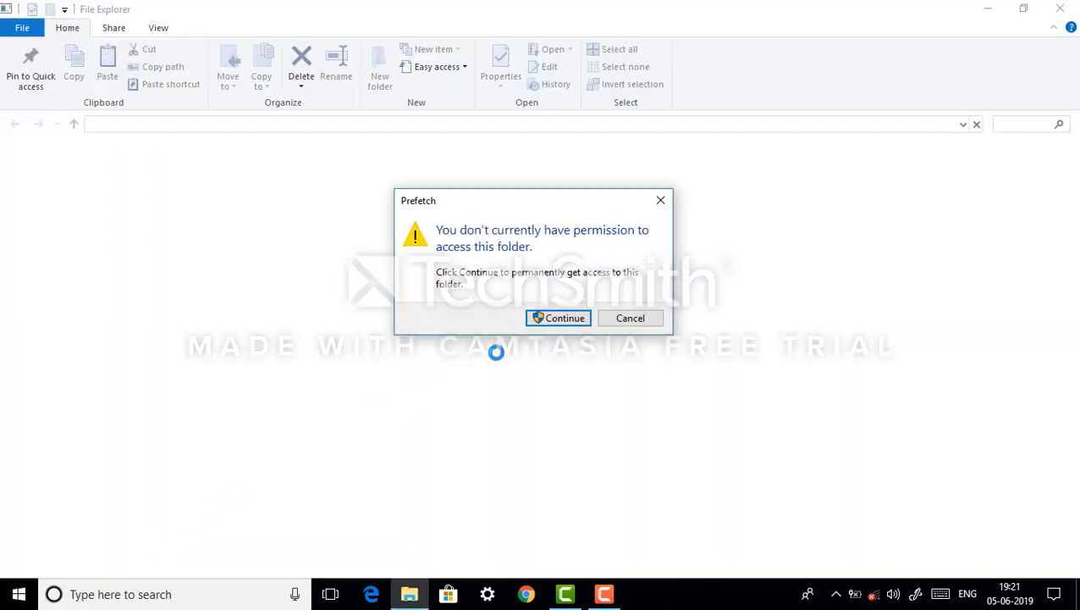
pyautogui.click(552, 322)
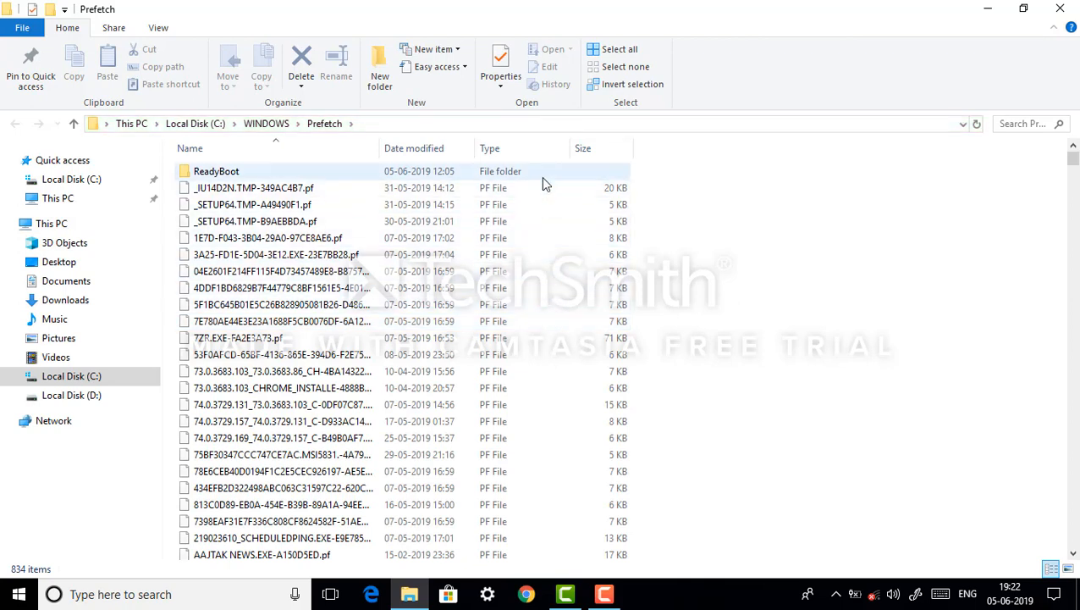
# Delete all files in the Prefetch folder, skipping any that are in use, and close the folder
pyautogui.click(602, 49)
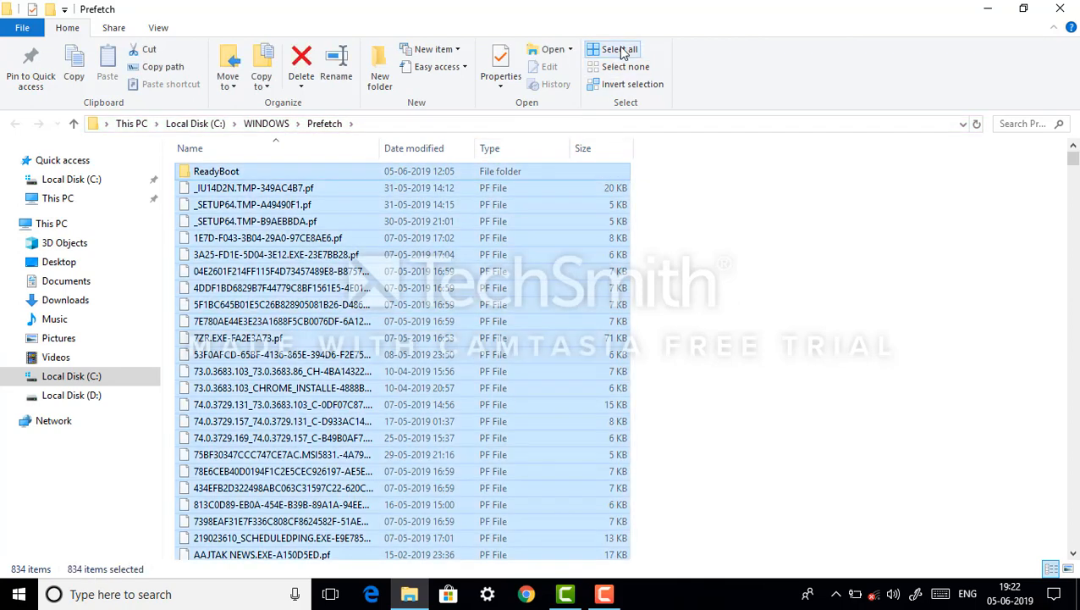
pyautogui.rightClick(511, 291)
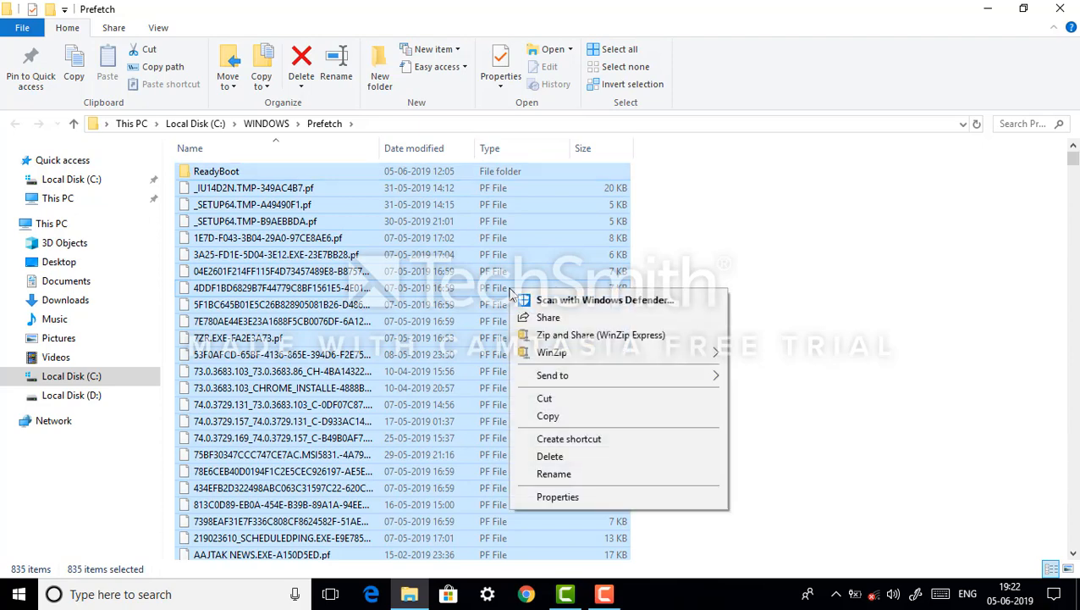
pyautogui.click(525, 457)
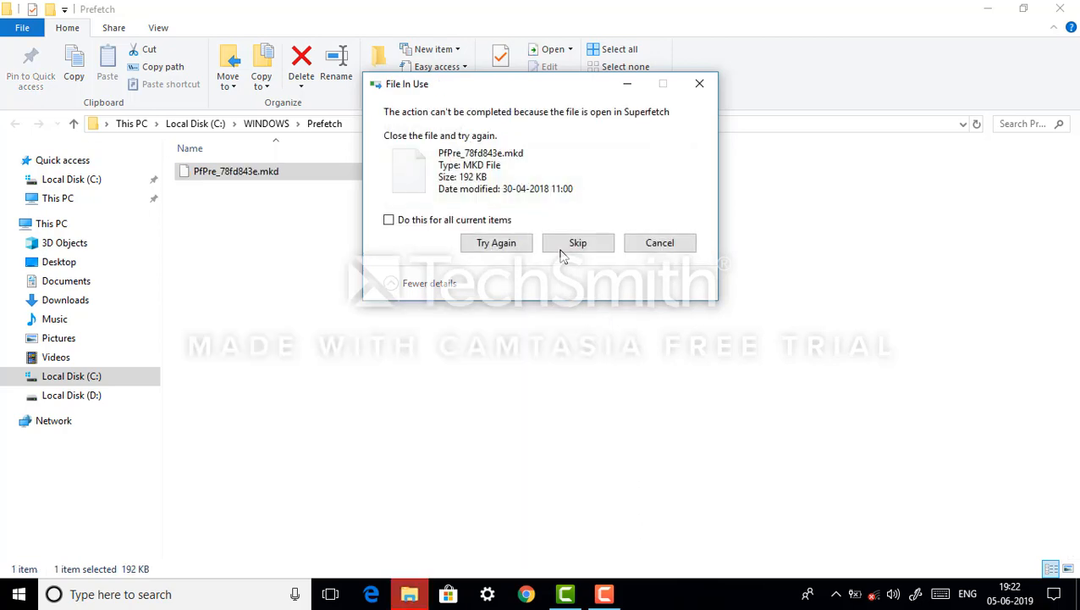
pyautogui.click(511, 221)
pyautogui.click(576, 242)
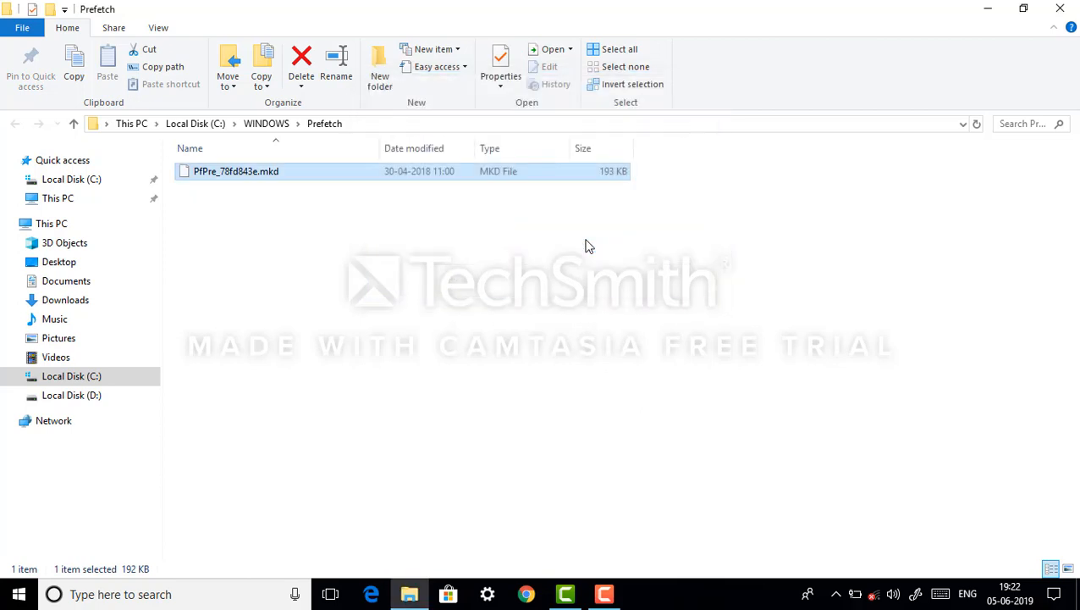
pyautogui.click(597, 241)
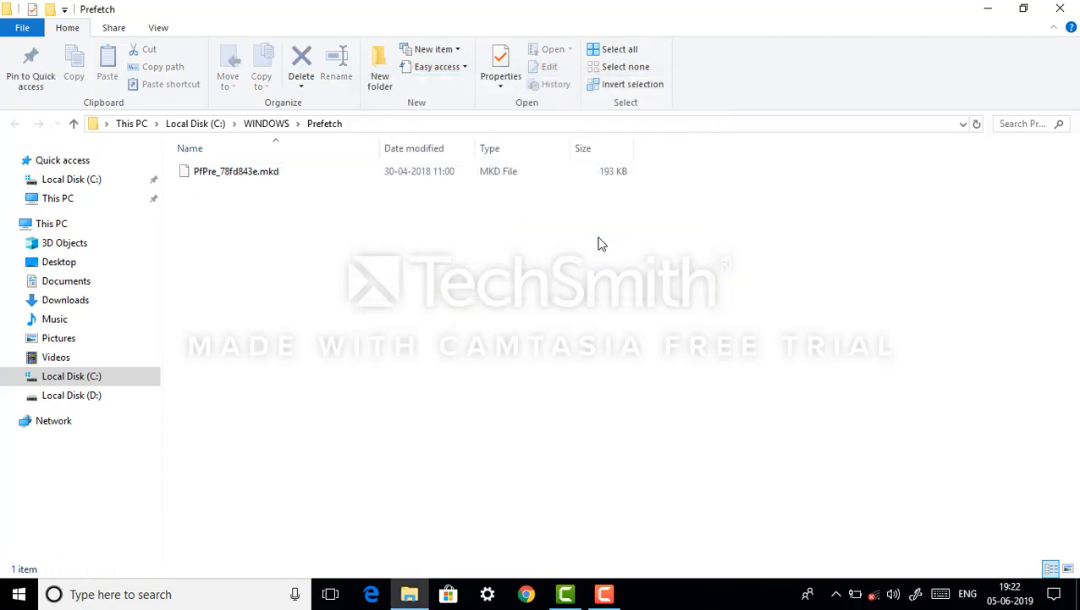
pyautogui.click(1056, 7)
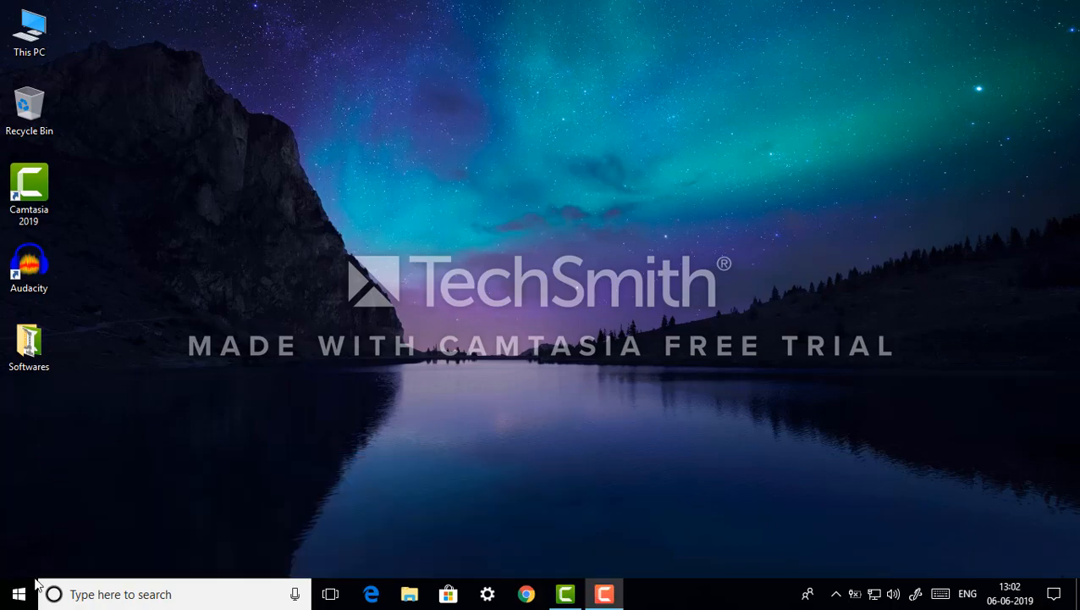
# Open System Configuration by running "msconfig" from the Run dialog
pyautogui.click(19, 595)
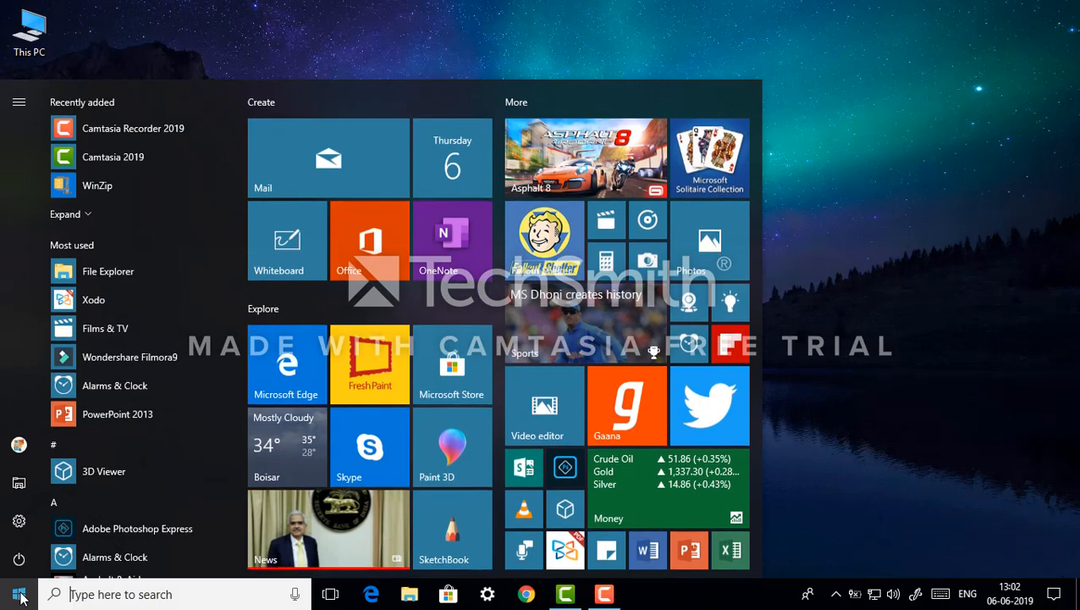
pyautogui.rightClick(19, 595)
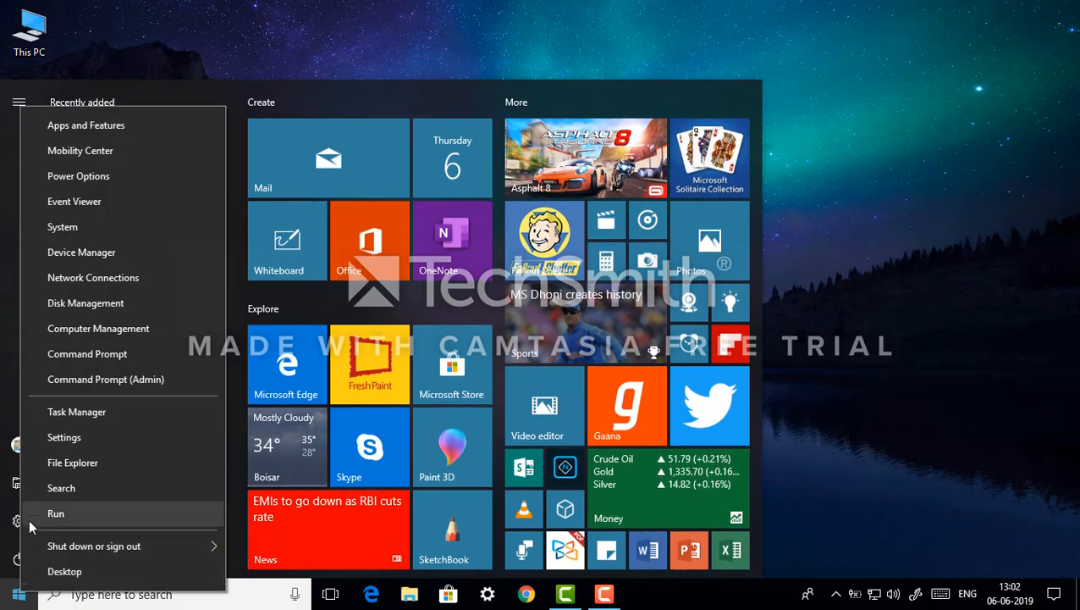
pyautogui.click(96, 512)
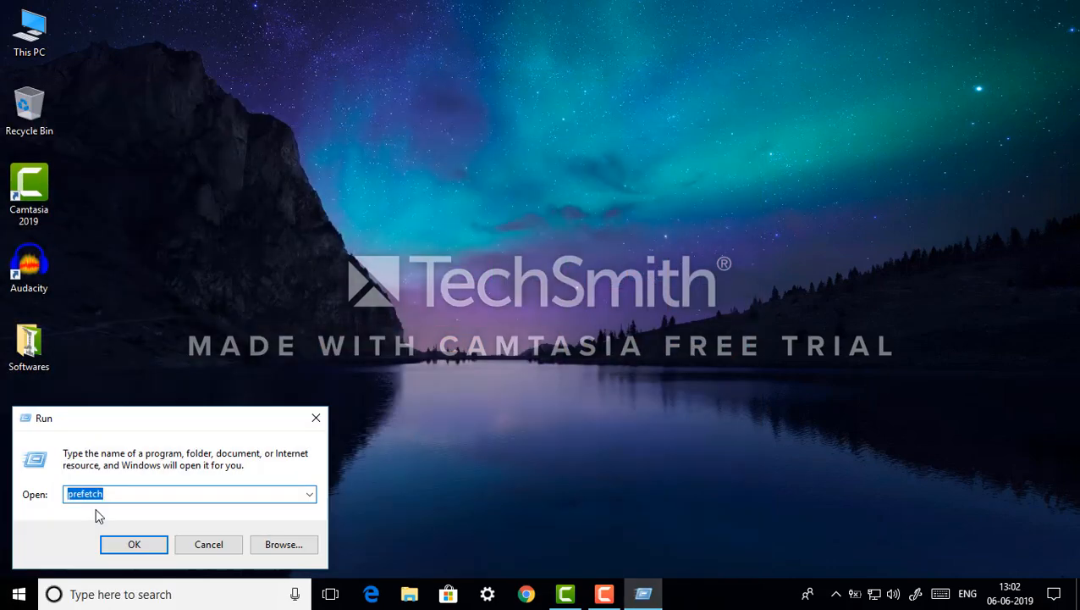
pyautogui.click(107, 496)
pyautogui.press('BackSpace')
pyautogui.press('BackSpace')
pyautogui.press('BackSpace')
pyautogui.press('BackSpace')
pyautogui.press('BackSpace')
pyautogui.press('BackSpace')
pyautogui.press('BackSpace')
pyautogui.press('BackSpace')
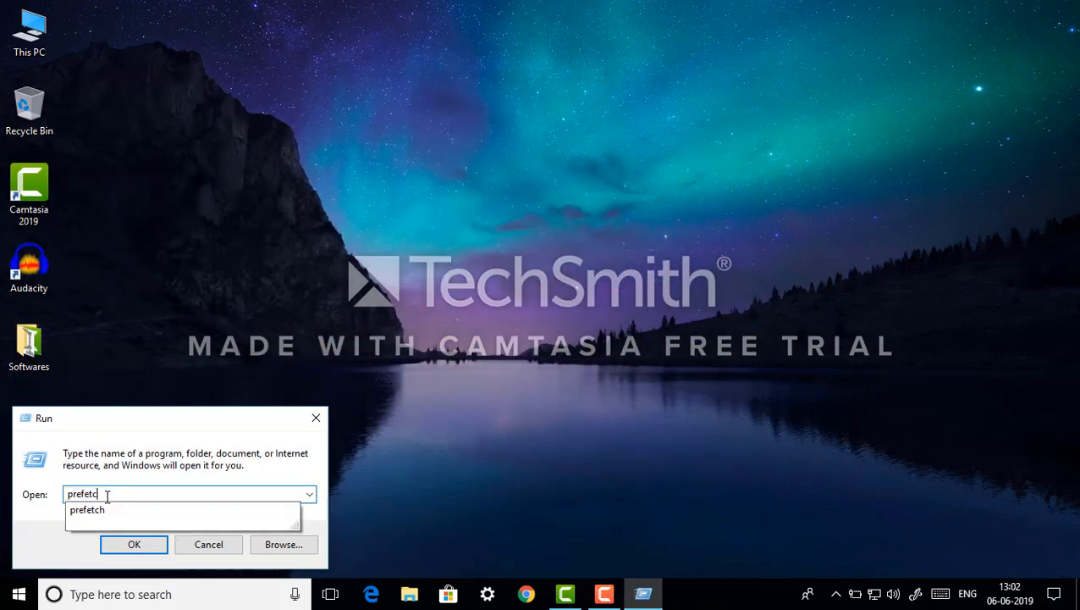
pyautogui.write('ms')
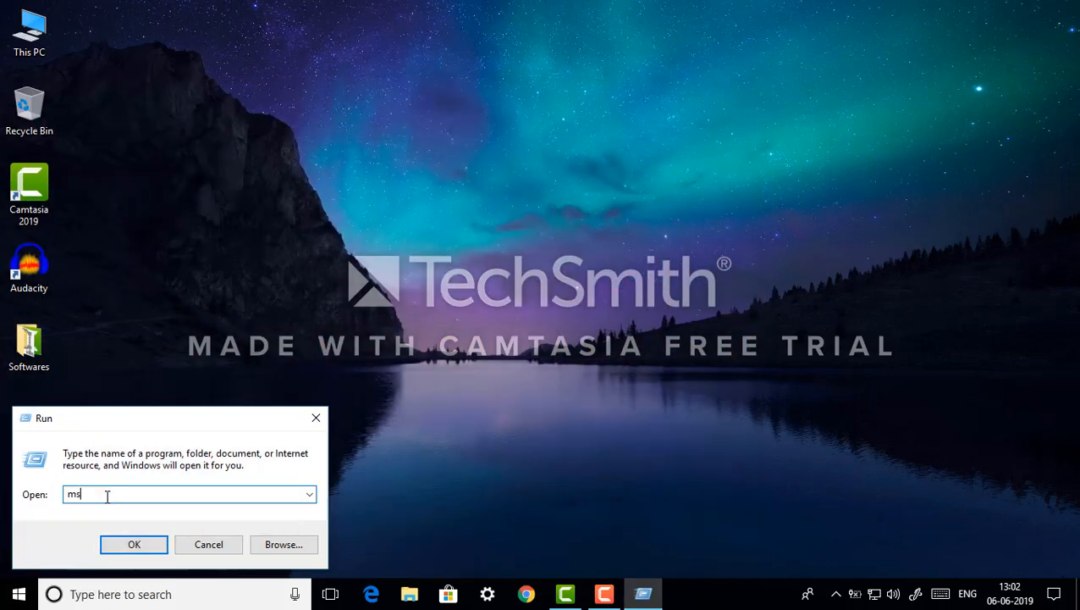
pyautogui.write('config')
pyautogui.click(123, 547)
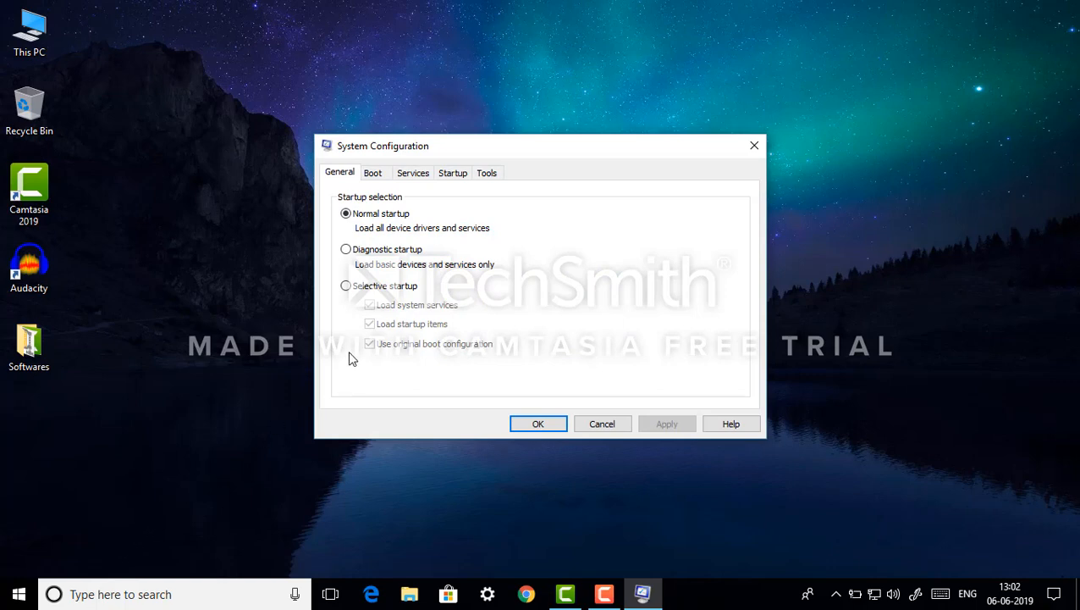
# Hide all Microsoft services in the System Configuration services list and accept the dialog
pyautogui.click(410, 174)
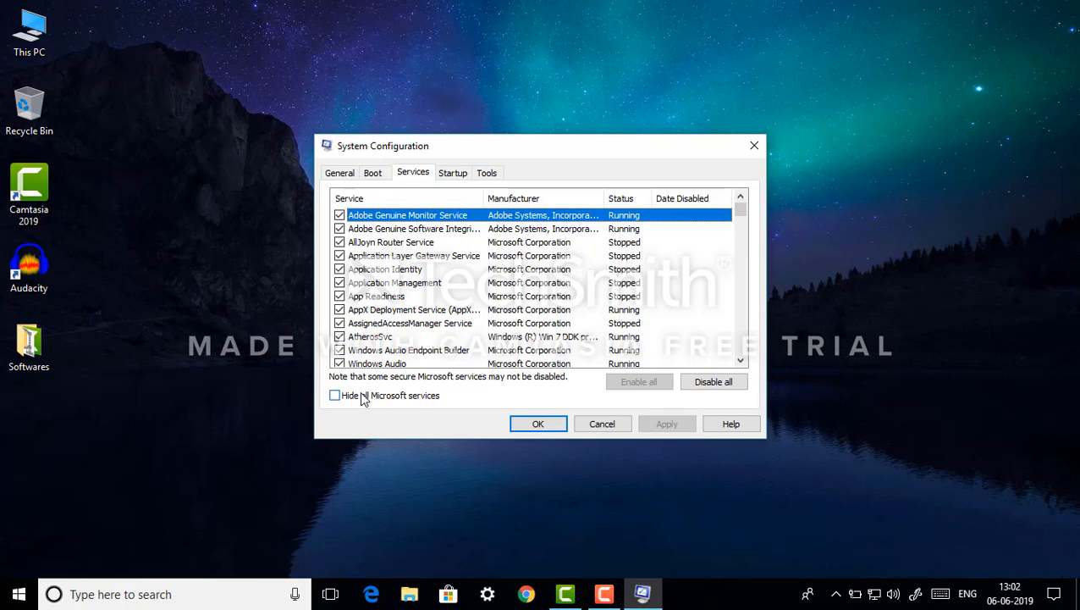
pyautogui.click(335, 395)
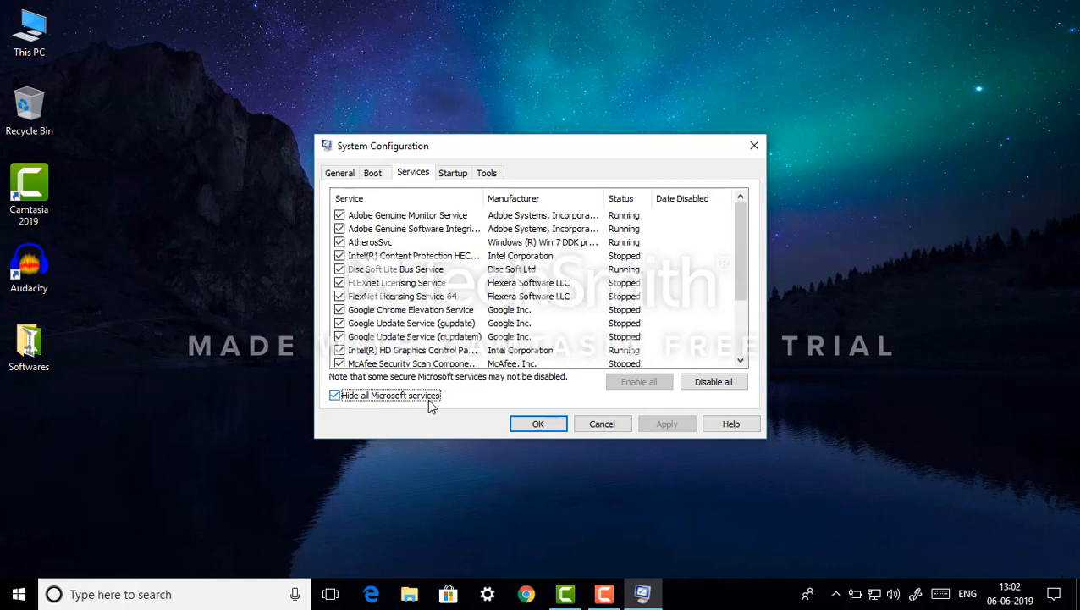
pyautogui.click(536, 424)
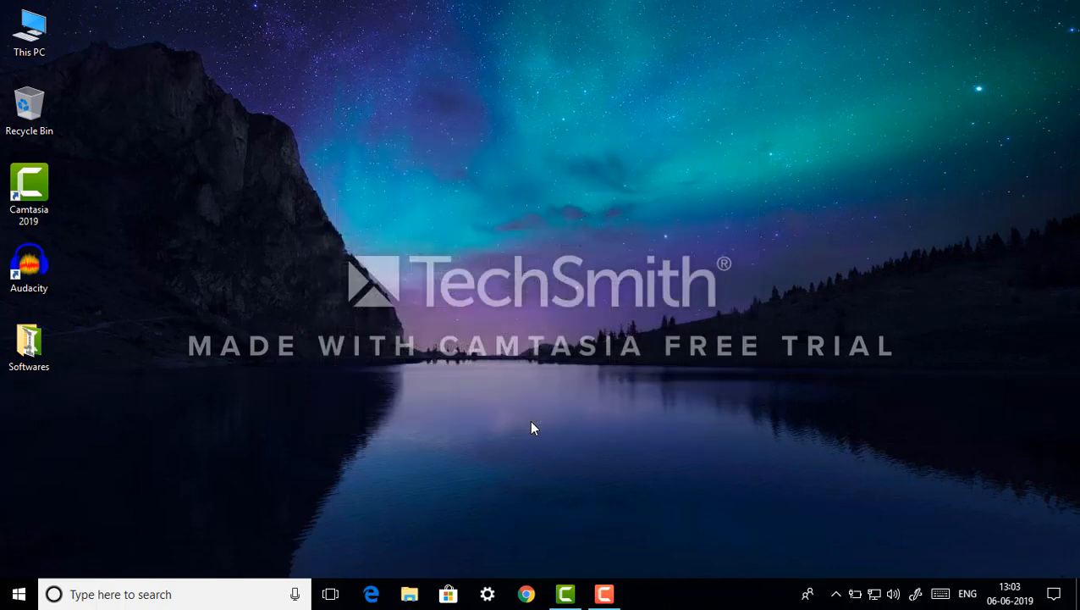